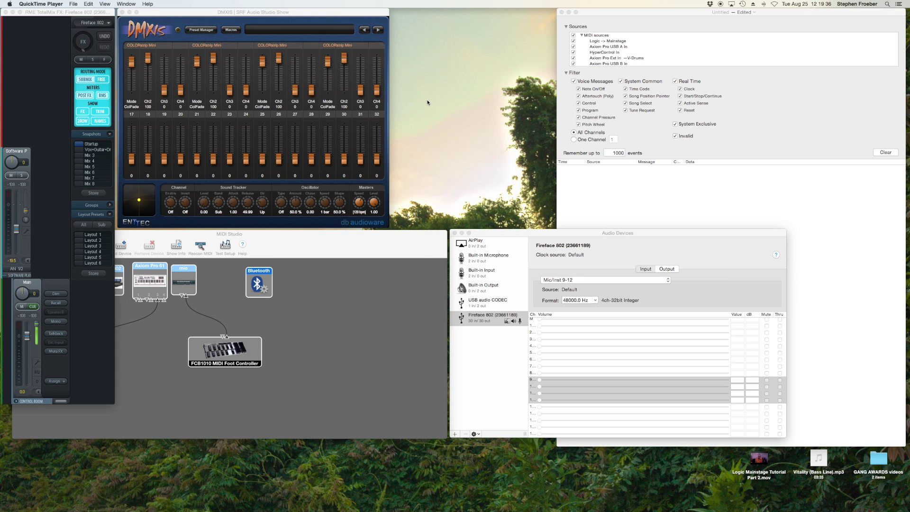
Look up the Audio MIDI Setup utility in the Utilities folder under Applications and close the folder window.
{"action": "left_click", "coordinate": [449, 195]}
{"action": "key", "text": "super+shift+a"}
{"action": "scroll", "coordinate": [488, 240], "scroll_direction": "down", "scroll_amount": 5}
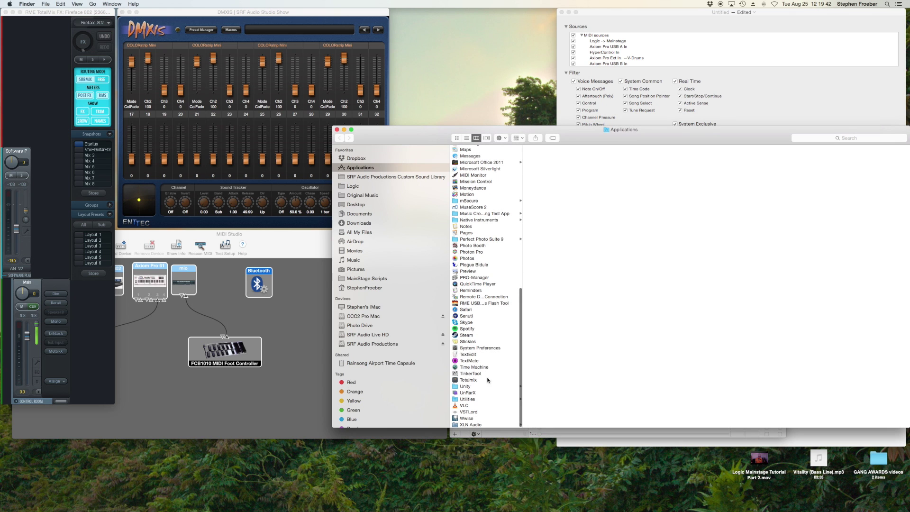
{"action": "left_click", "coordinate": [471, 398]}
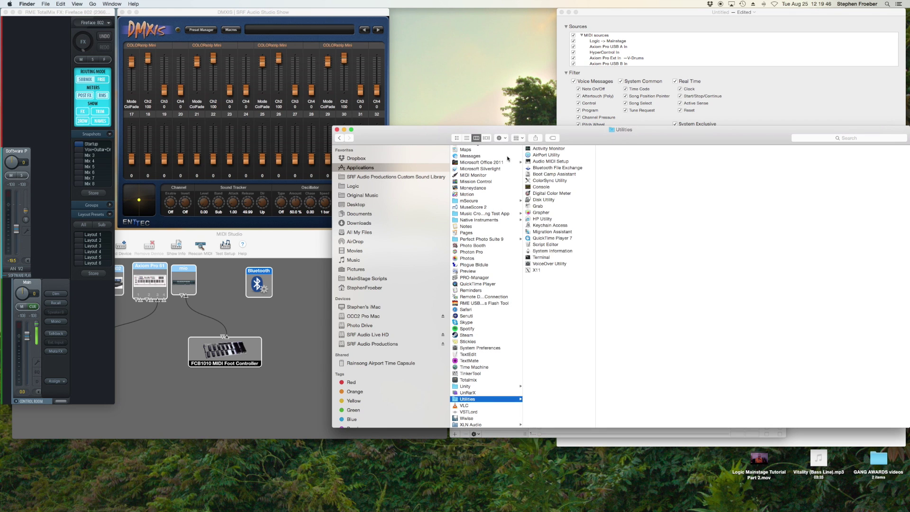
{"action": "left_click", "coordinate": [336, 130]}
Switch to Audio MIDI Setup, bring up the MIDI Studio and inspect the IAC Driver's ports and properties.
{"action": "mouse_move", "coordinate": [521, 237]}
{"action": "left_mouse_down"}
{"action": "mouse_move", "coordinate": [533, 237]}
{"action": "mouse_move", "coordinate": [520, 237]}
{"action": "left_mouse_up"}
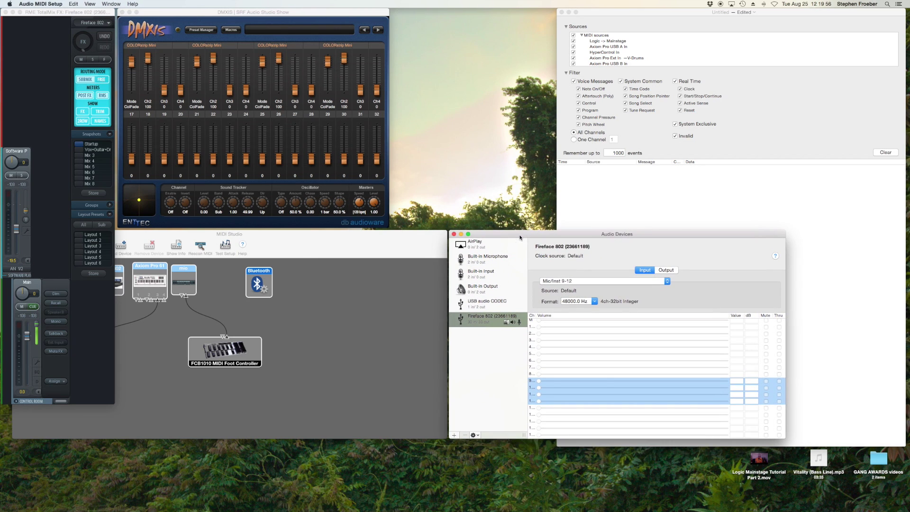
{"action": "left_click", "coordinate": [111, 4]}
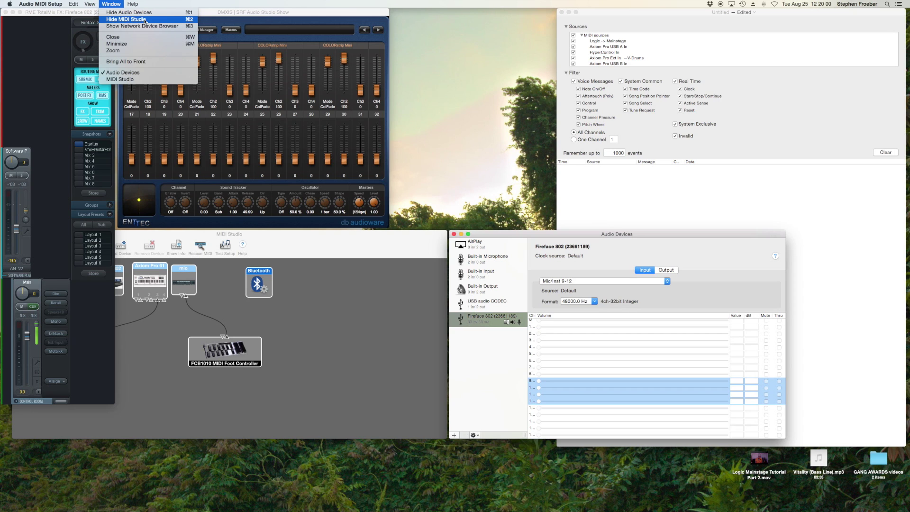
{"action": "left_click", "coordinate": [376, 262]}
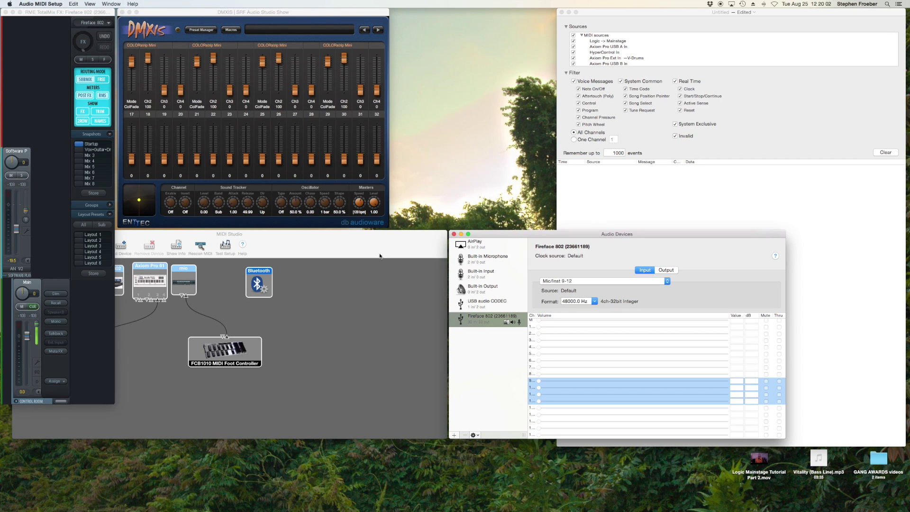
{"action": "left_click", "coordinate": [377, 252]}
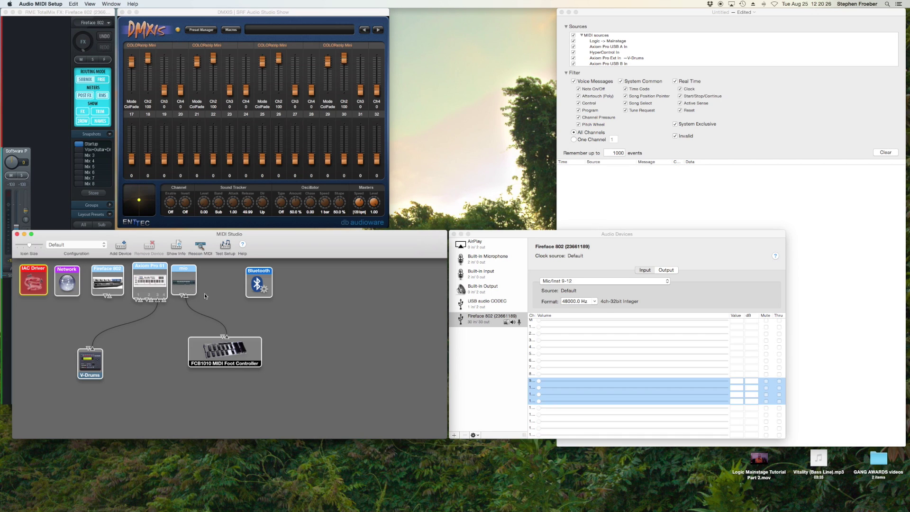
{"action": "double_click", "coordinate": [37, 282]}
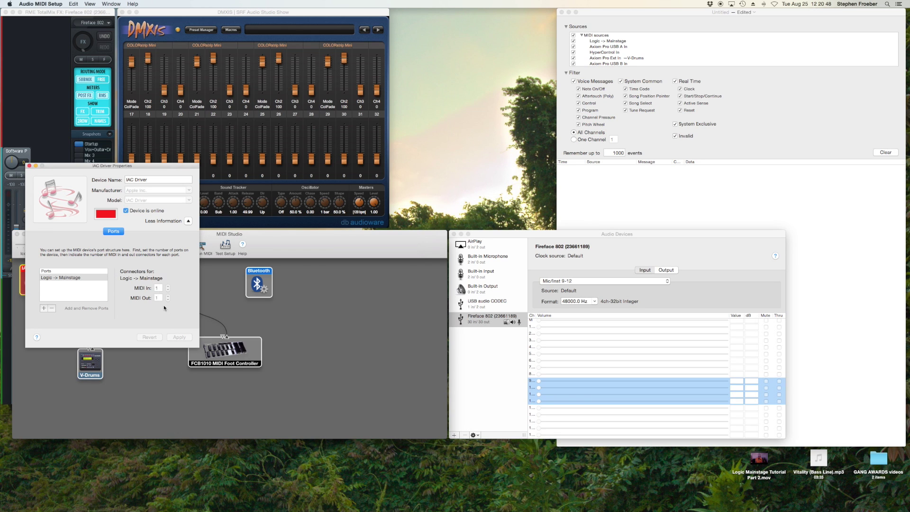
{"action": "left_click", "coordinate": [29, 166]}
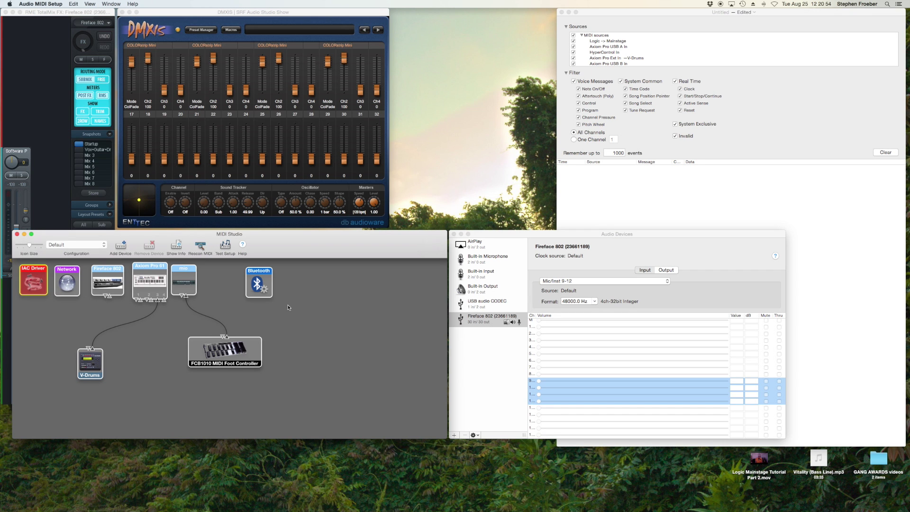
Switch to MIDI Monitor, view its version and website information, and close the information window.
{"action": "left_click", "coordinate": [684, 12]}
{"action": "mouse_move", "coordinate": [685, 12]}
{"action": "left_mouse_down"}
{"action": "mouse_move", "coordinate": [663, 8]}
{"action": "mouse_move", "coordinate": [688, 7]}
{"action": "left_mouse_up"}
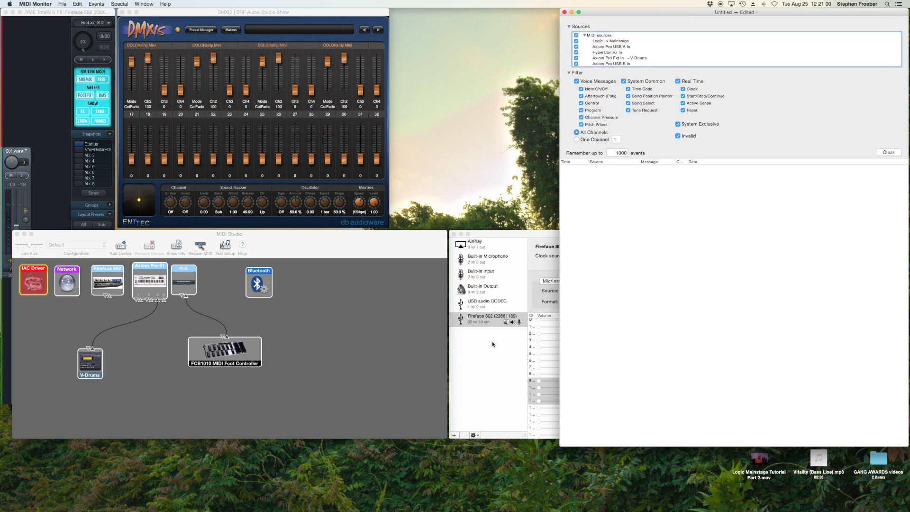
{"action": "left_click", "coordinate": [36, 3]}
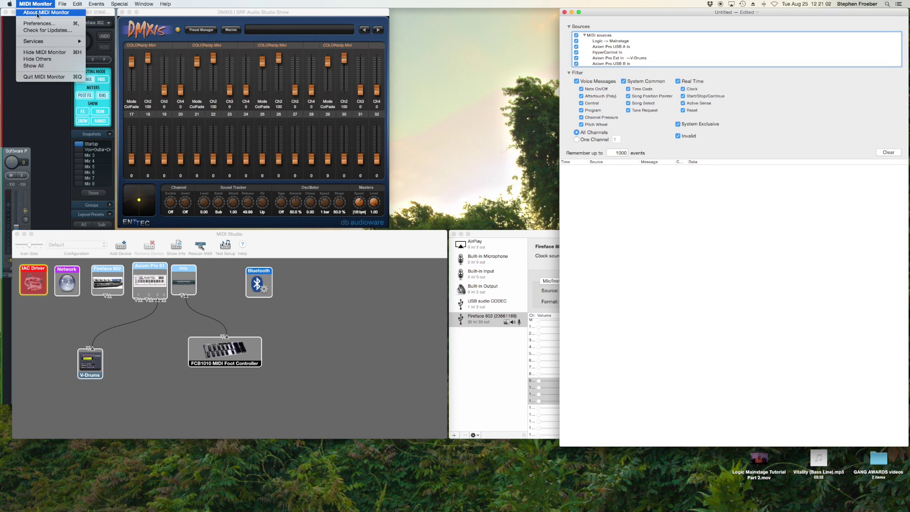
{"action": "left_click", "coordinate": [37, 12]}
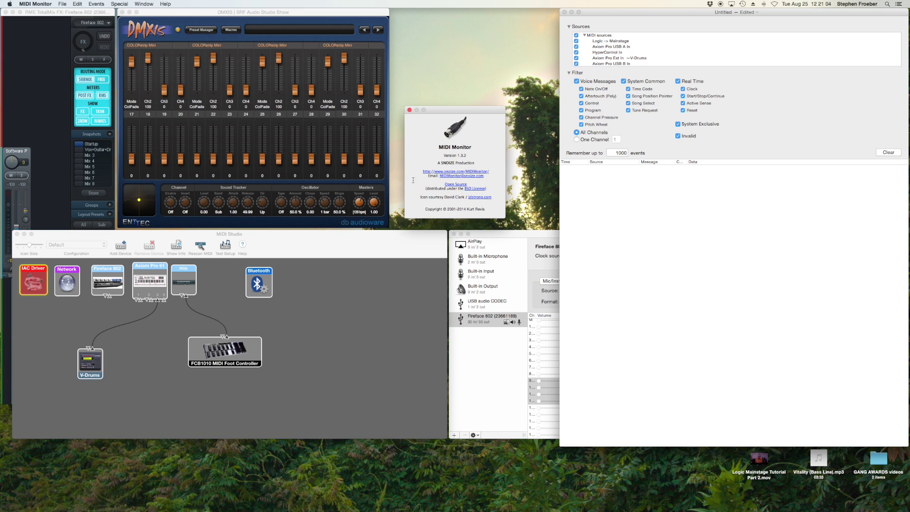
{"action": "left_click", "coordinate": [410, 110]}
Review the incoming MIDI events in the monitor and clear the event log.
{"action": "scroll", "coordinate": [639, 44], "scroll_direction": "down", "scroll_amount": 3}
{"action": "scroll", "coordinate": [636, 44], "scroll_direction": "up", "scroll_amount": 3}
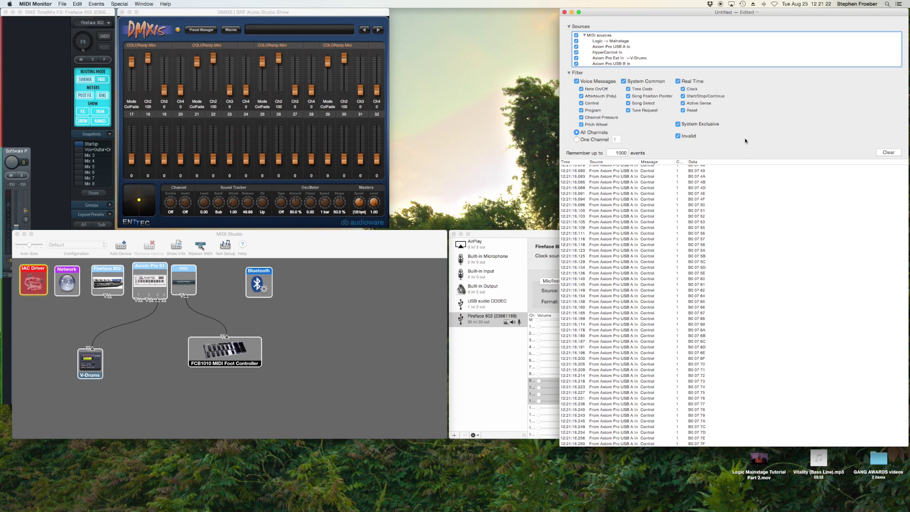
{"action": "left_click", "coordinate": [888, 153]}
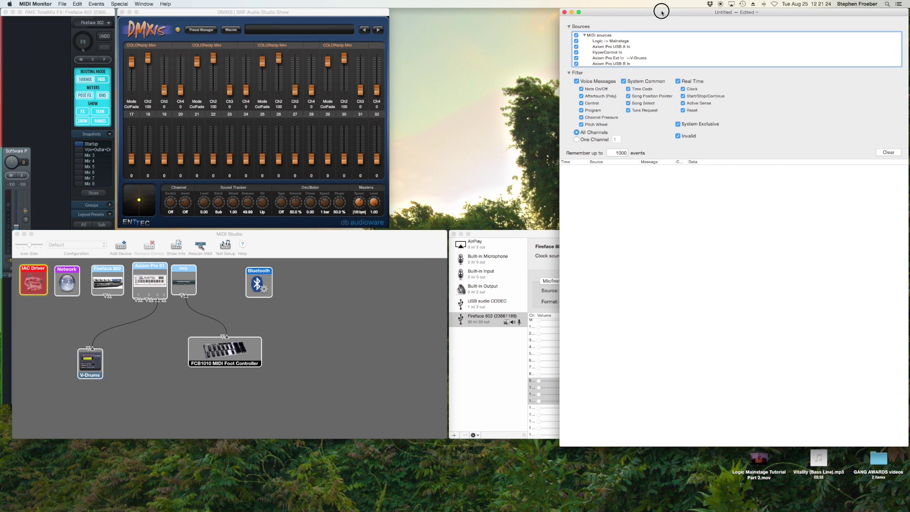
{"action": "left_click_drag", "start_coordinate": [657, 10], "coordinate": [649, 9]}
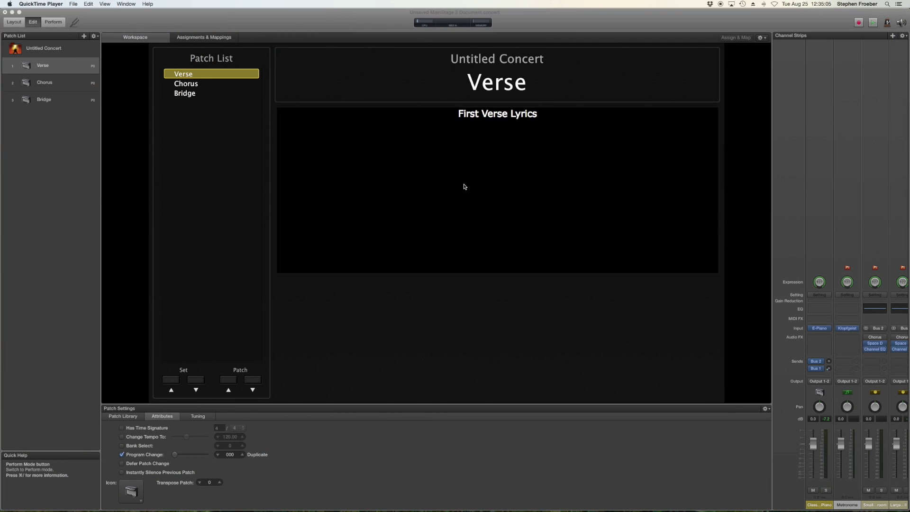
Switch to MainStage and preview the lyrics of the Verse, Chorus and Bridge patches, ending on Verse.
{"action": "left_click", "coordinate": [52, 83]}
{"action": "left_click", "coordinate": [47, 83]}
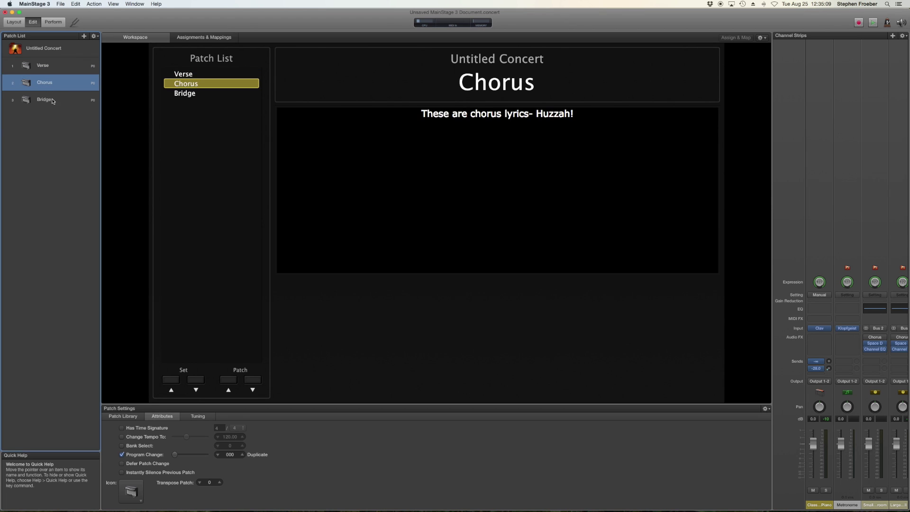
{"action": "left_click", "coordinate": [53, 101]}
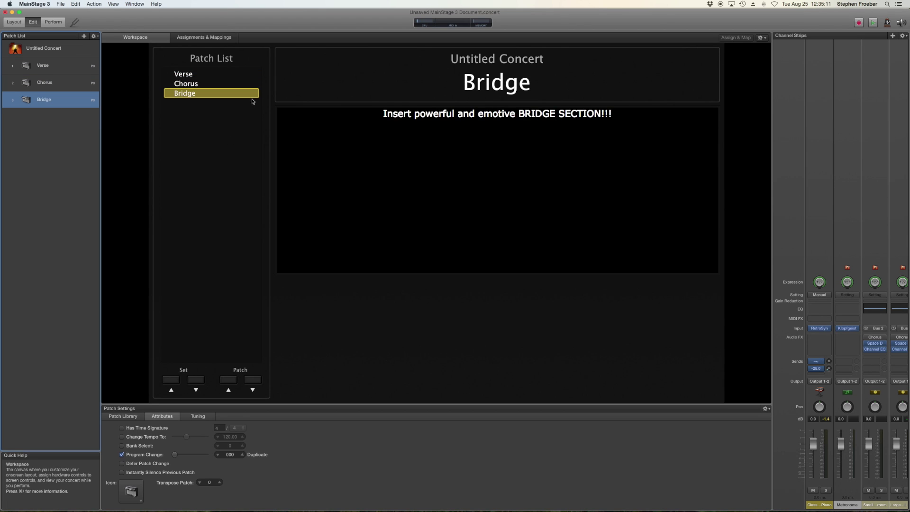
{"action": "left_click", "coordinate": [56, 82]}
{"action": "left_click", "coordinate": [53, 67]}
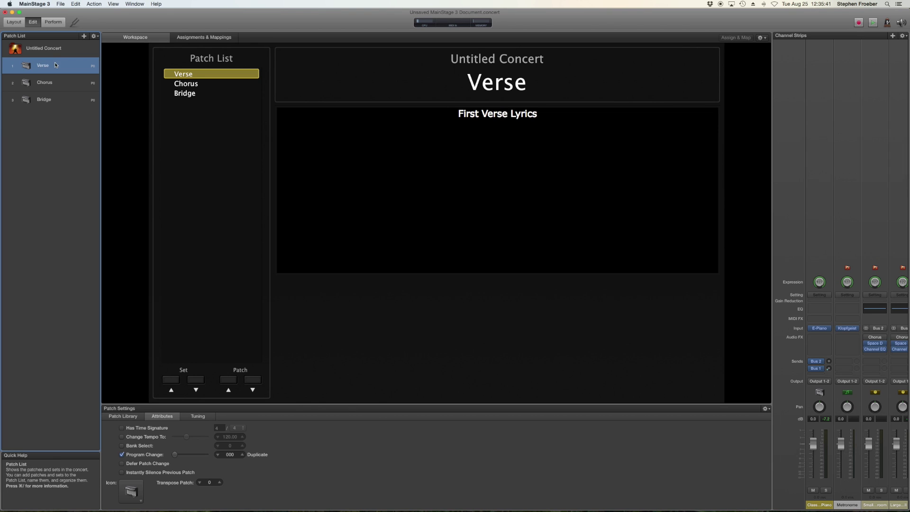
{"action": "left_click", "coordinate": [50, 86]}
{"action": "left_click", "coordinate": [50, 97]}
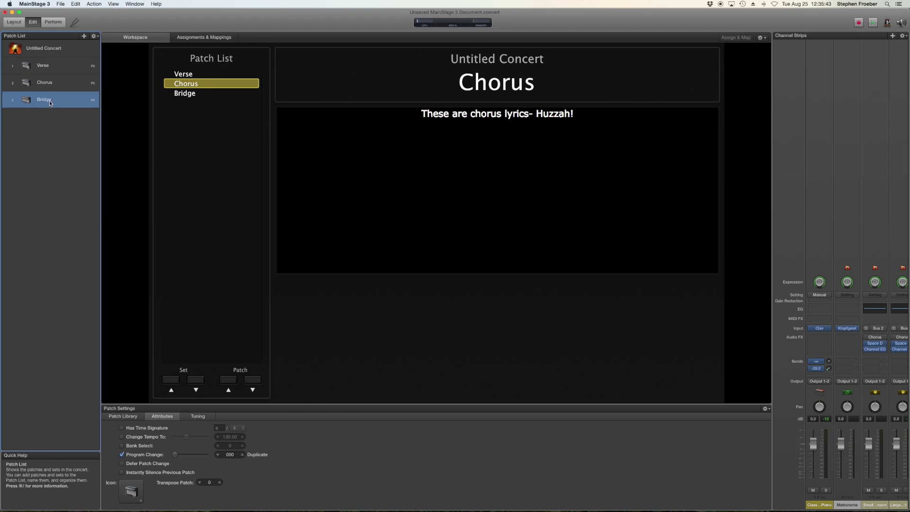
{"action": "left_click", "coordinate": [61, 67]}
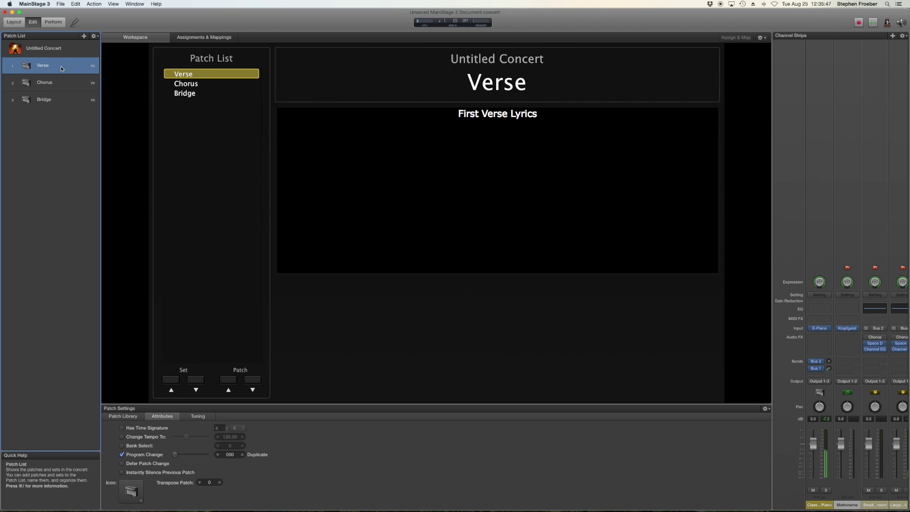
Step through the patch list twice from Verse down to Bridge and back while testing the patch changes.
{"action": "key", "text": "Down"}
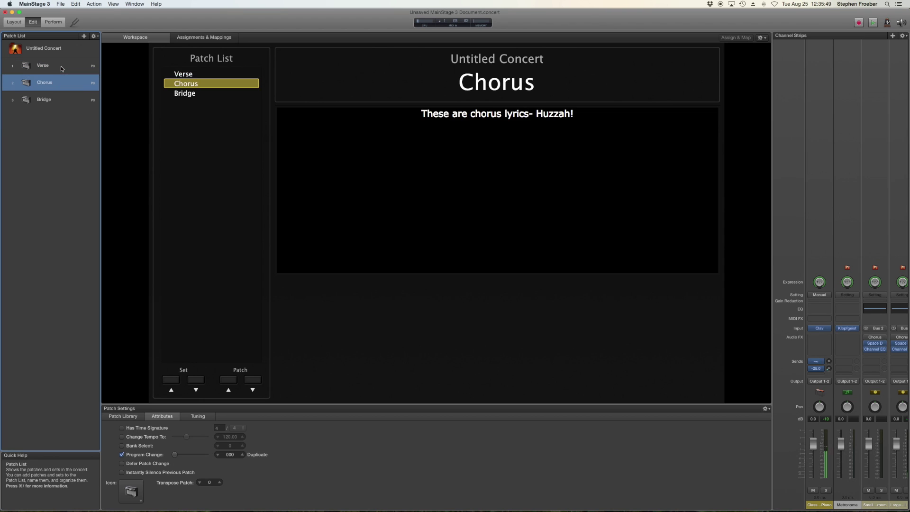
{"action": "key", "text": "Down"}
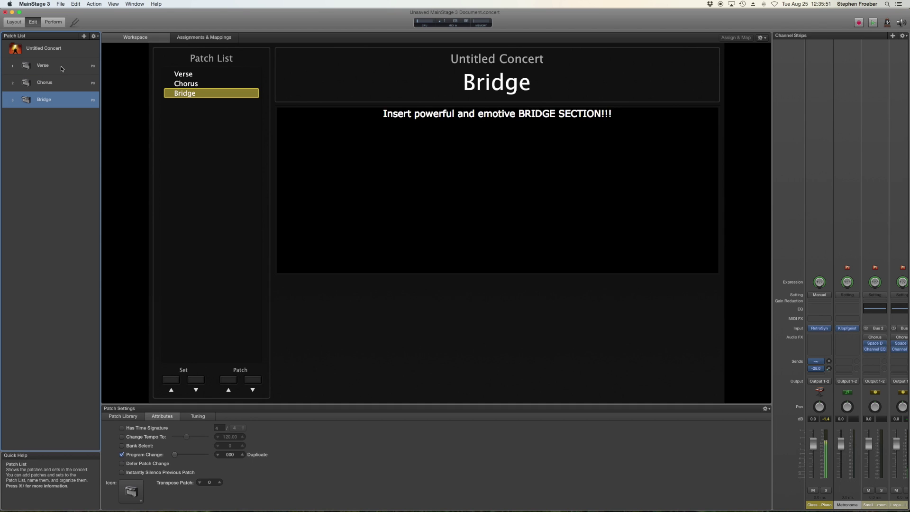
{"action": "key", "text": "Up"}
{"action": "key", "text": "Up"}
{"action": "key", "text": "Down"}
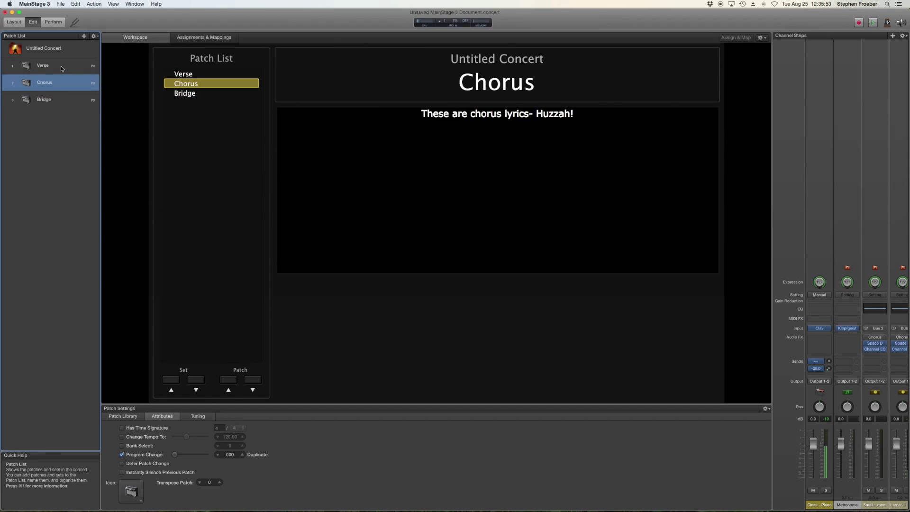
{"action": "key", "text": "Down"}
{"action": "key", "text": "Up"}
{"action": "key", "text": "Up"}
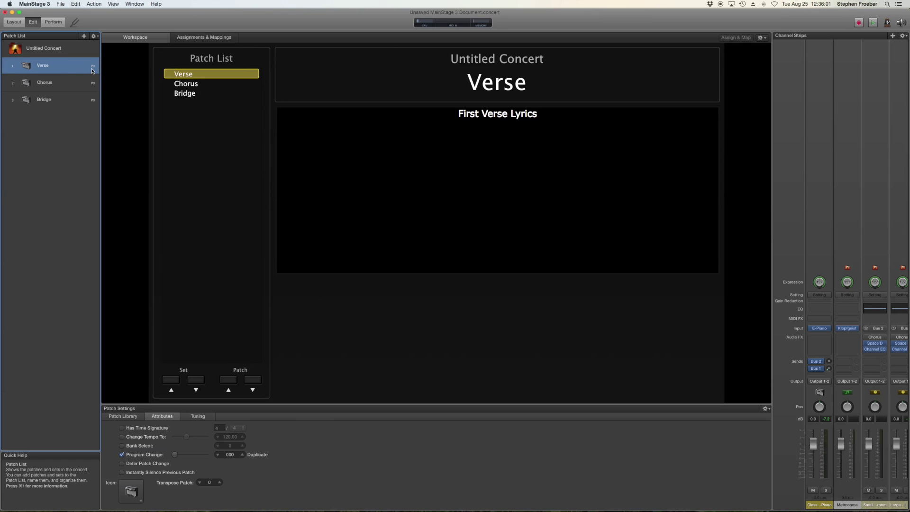
Check Hot-Plug Behavior and ReWire Host Support in the audio preferences, keeping Automatically Use Device selected.
{"action": "left_click", "coordinate": [34, 3]}
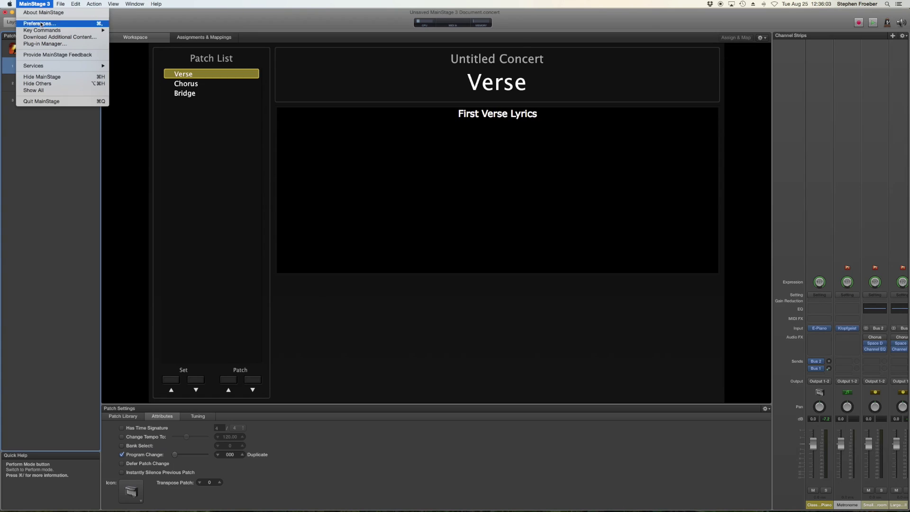
{"action": "left_click", "coordinate": [41, 24]}
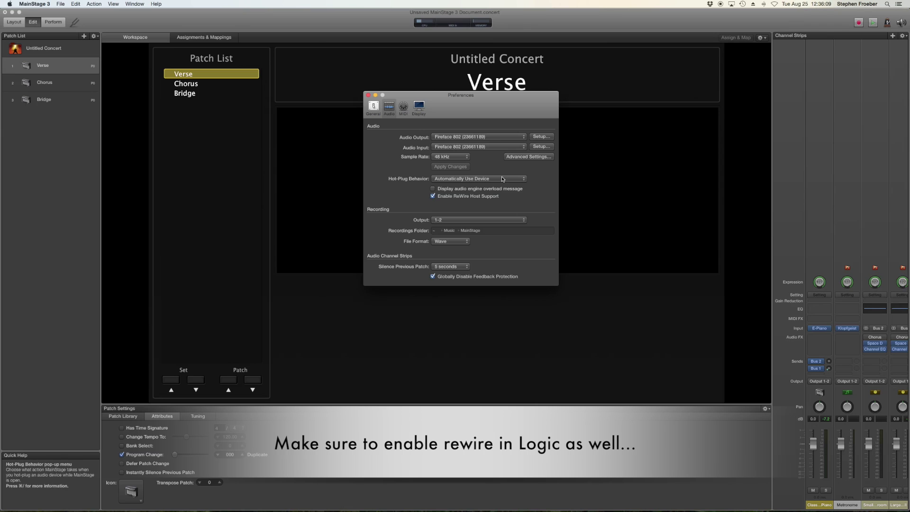
{"action": "left_click", "coordinate": [477, 178]}
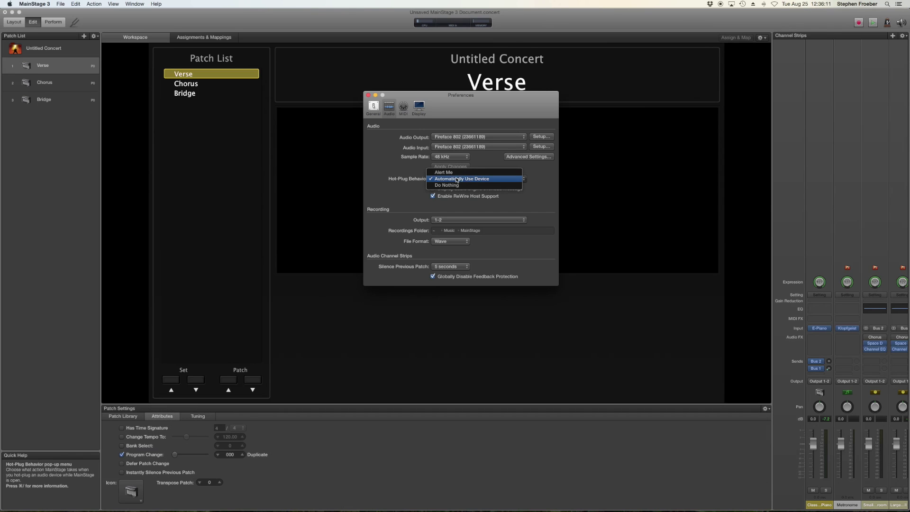
{"action": "left_click", "coordinate": [464, 179]}
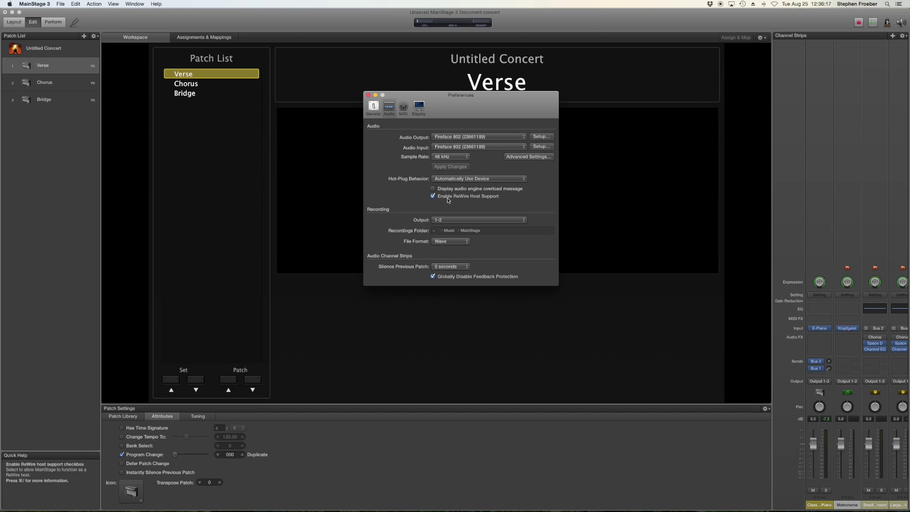
{"action": "left_click", "coordinate": [369, 96]}
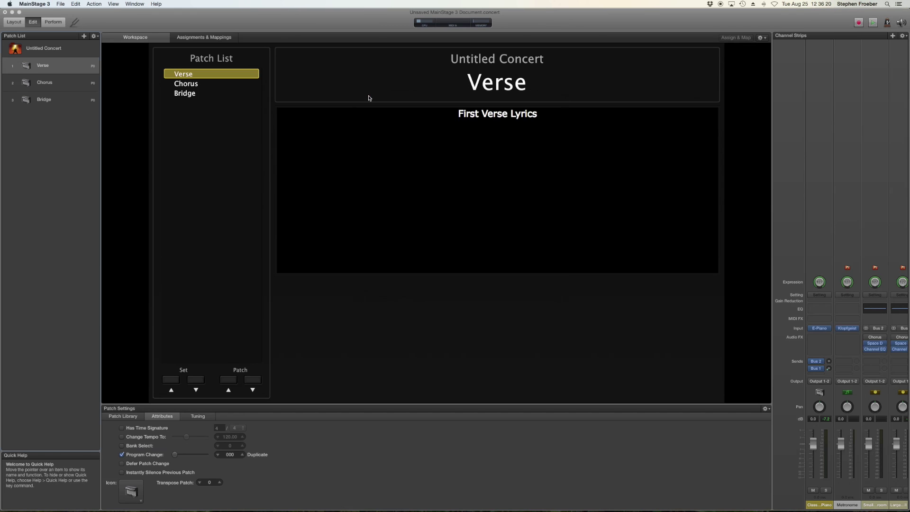
Enable Bank Select for the Verse and Chorus patches and set Chorus to program change 001.
{"action": "left_click", "coordinate": [60, 4]}
{"action": "left_click", "coordinate": [57, 68]}
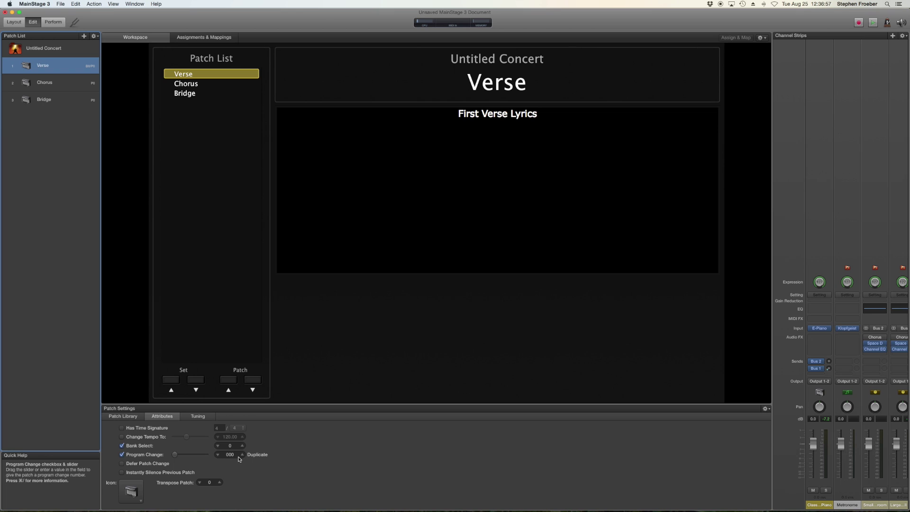
{"action": "left_click", "coordinate": [54, 82]}
{"action": "left_click", "coordinate": [122, 446]}
{"action": "left_click", "coordinate": [242, 455]}
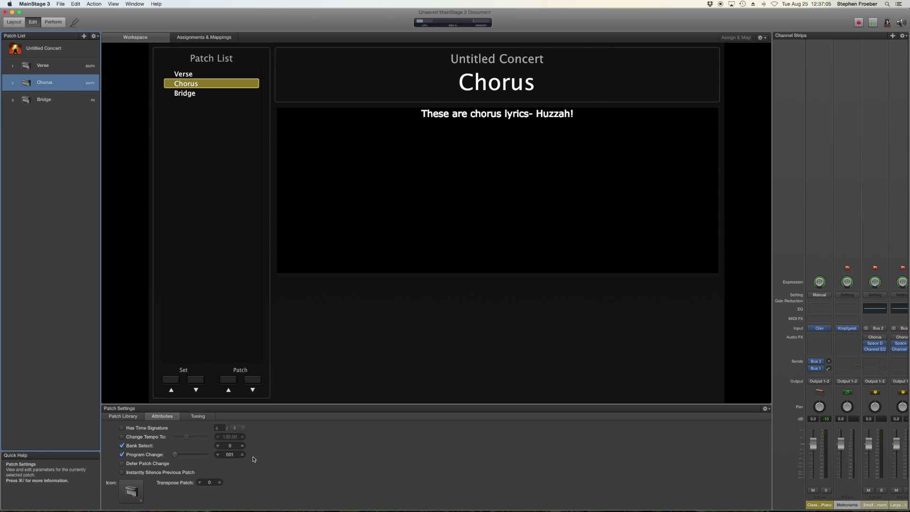
Enable Bank Select for the Bridge patch and set its program change to 002.
{"action": "left_click", "coordinate": [55, 99]}
{"action": "left_click", "coordinate": [121, 446]}
{"action": "left_click", "coordinate": [242, 455]}
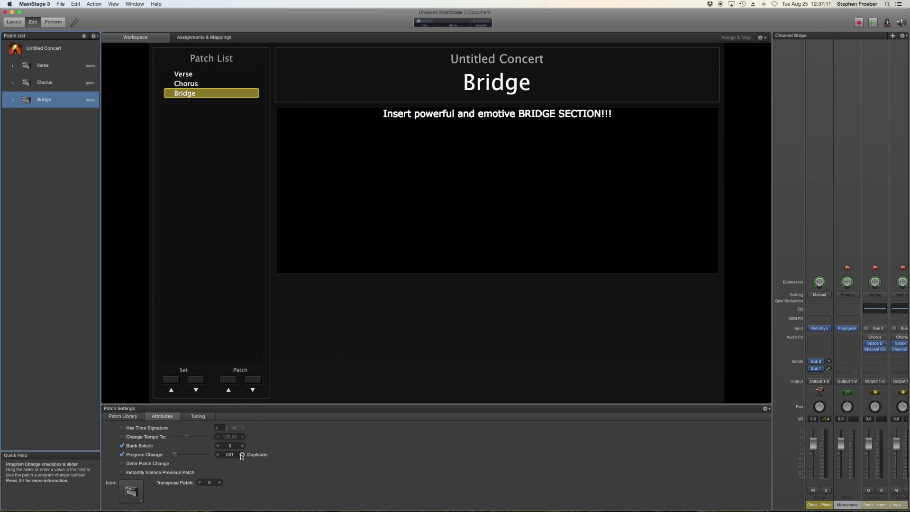
{"action": "left_click", "coordinate": [242, 455]}
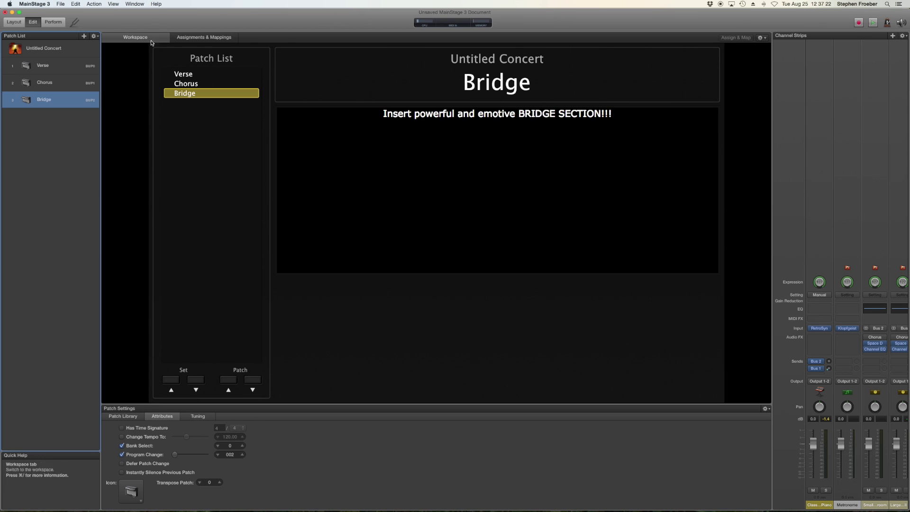
Add a MIDI Activity control below the lyrics area of the layout and set its MIDI port to Logic -> Mainstage IAC Driver.
{"action": "left_click", "coordinate": [14, 22]}
{"action": "left_click_drag", "start_coordinate": [609, 460], "coordinate": [590, 381]}
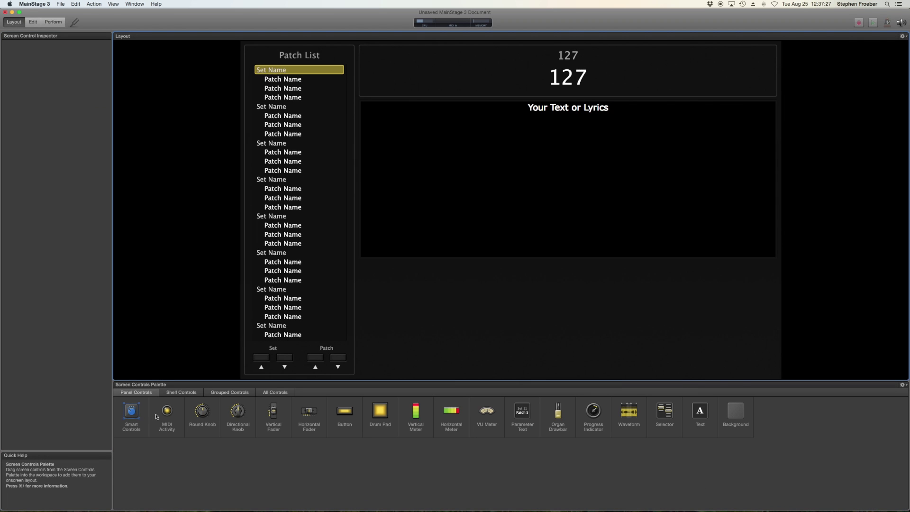
{"action": "left_click_drag", "start_coordinate": [166, 412], "coordinate": [572, 292]}
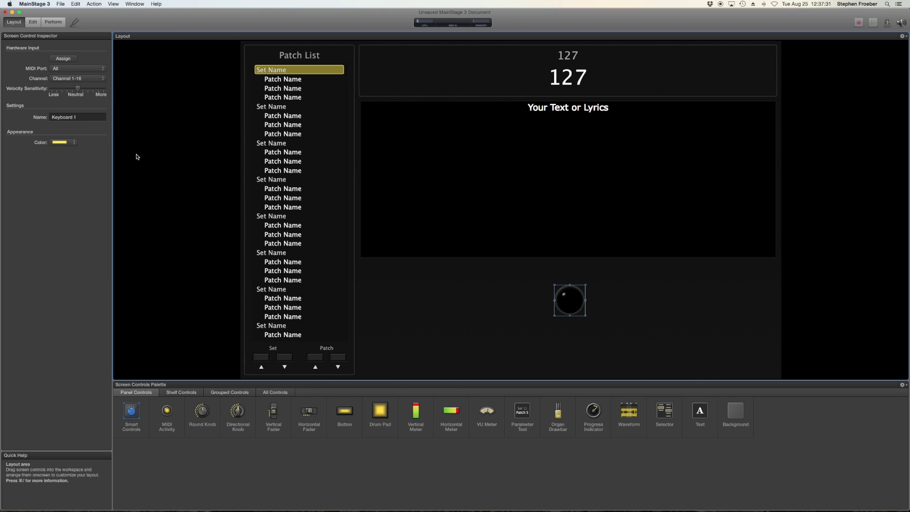
{"action": "left_click", "coordinate": [79, 69]}
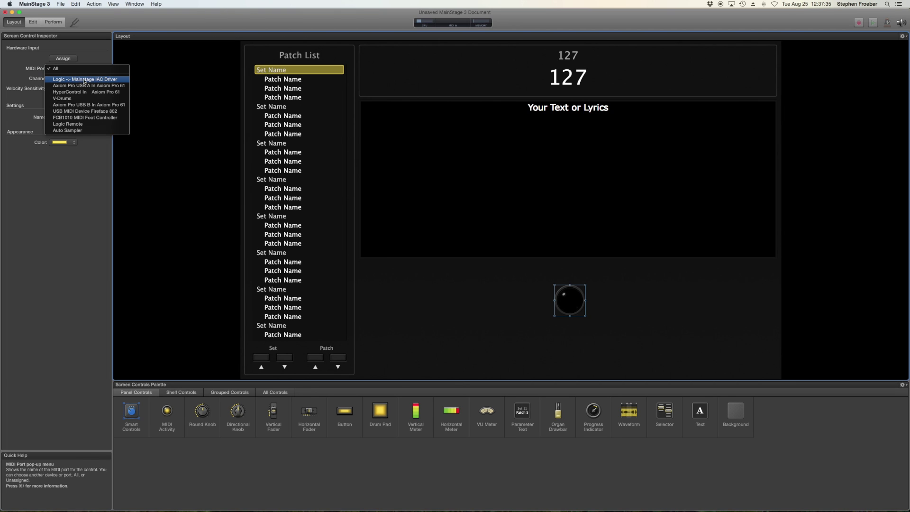
{"action": "left_click", "coordinate": [77, 80]}
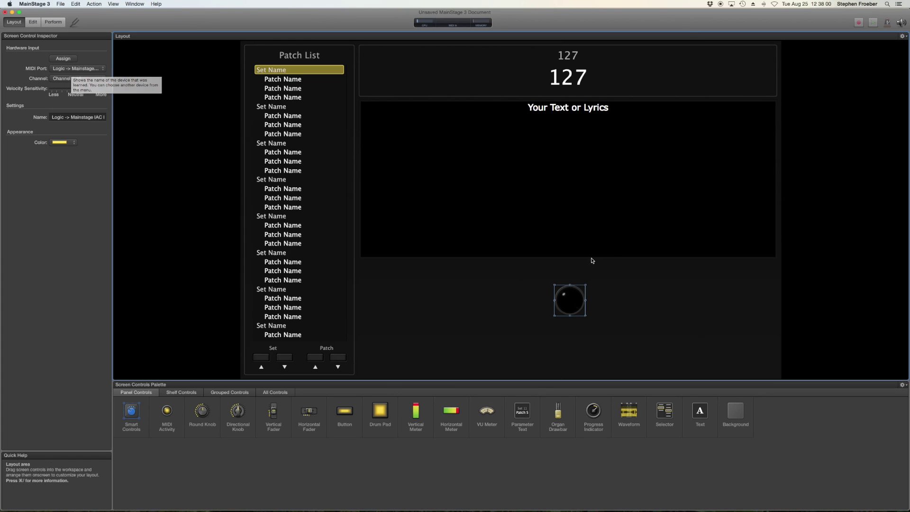
{"action": "left_click", "coordinate": [661, 301]}
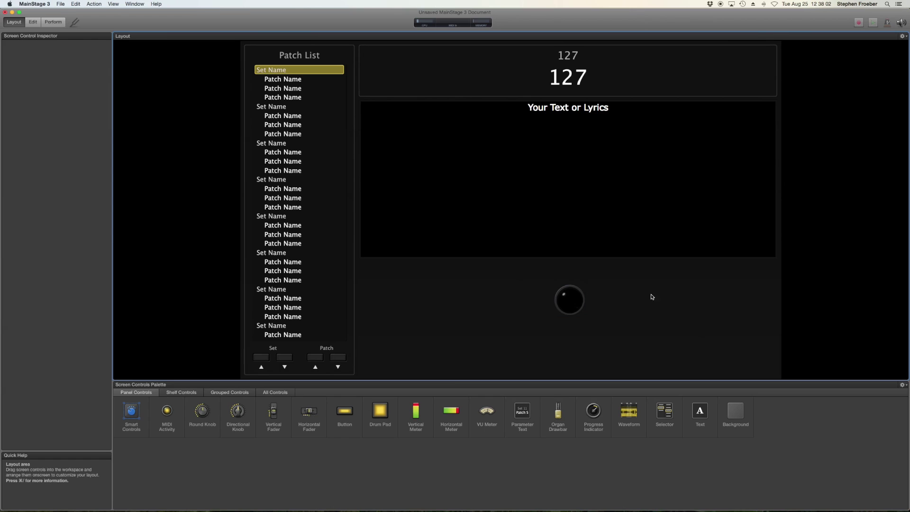
Create a new assignment in the concert's assignments and mappings and set its hardware input device to Logic -> Mainstage IAC Driver.
{"action": "key", "text": "super+2"}
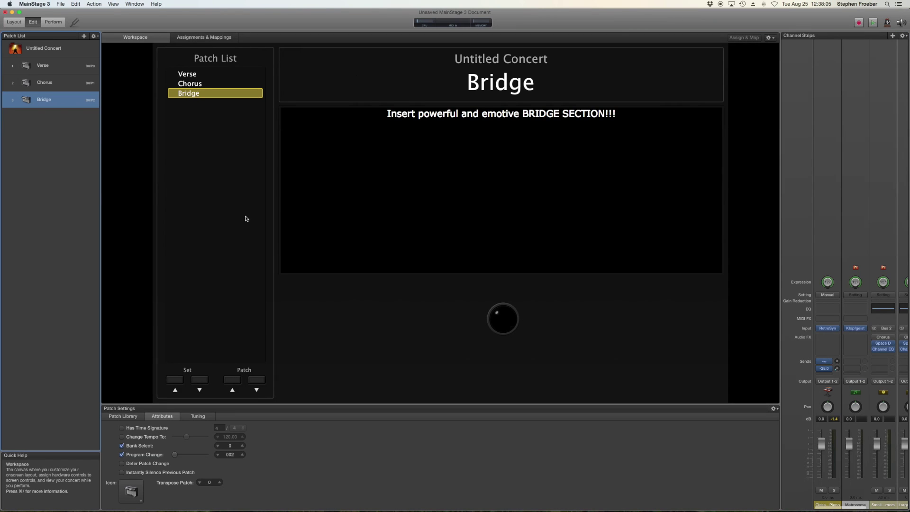
{"action": "left_click", "coordinate": [191, 38]}
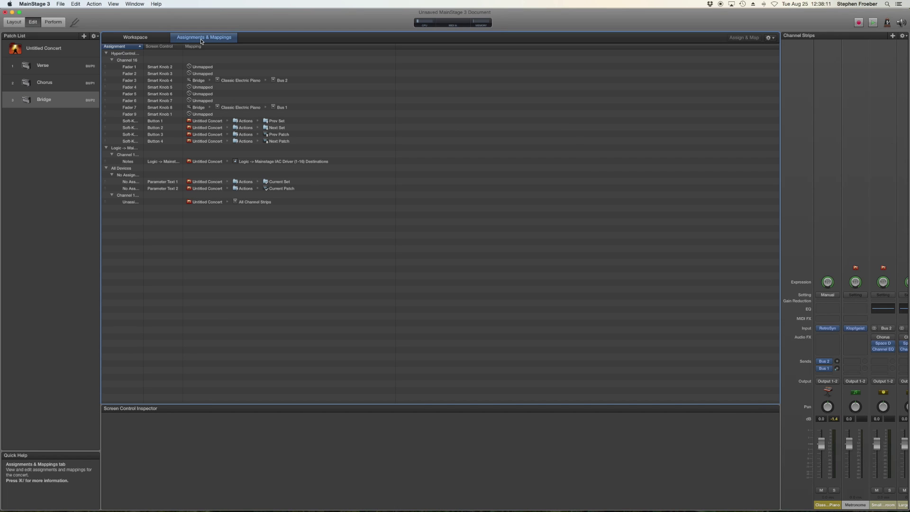
{"action": "left_click", "coordinate": [770, 38]}
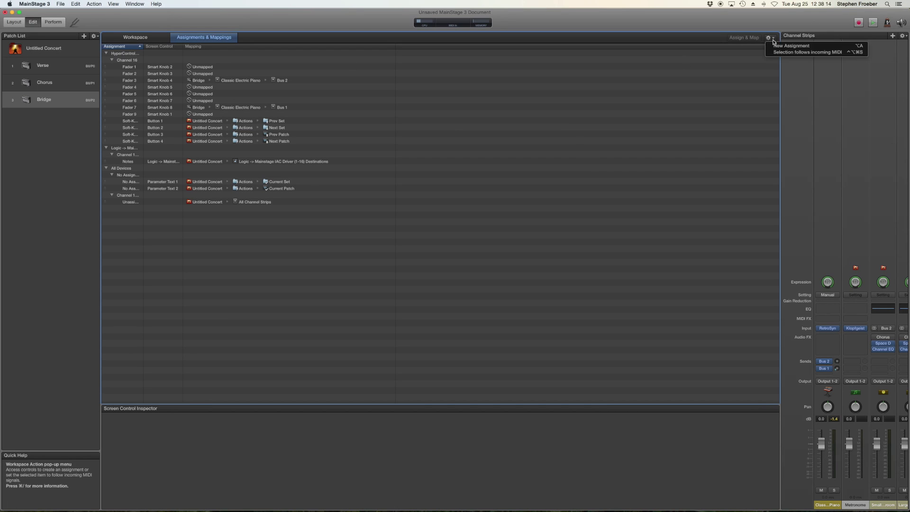
{"action": "left_click", "coordinate": [791, 46]}
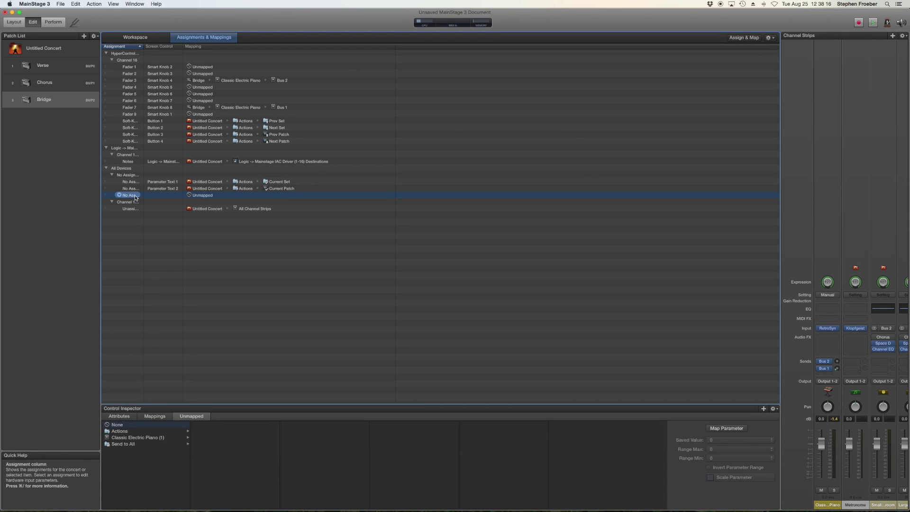
{"action": "left_click", "coordinate": [120, 197]}
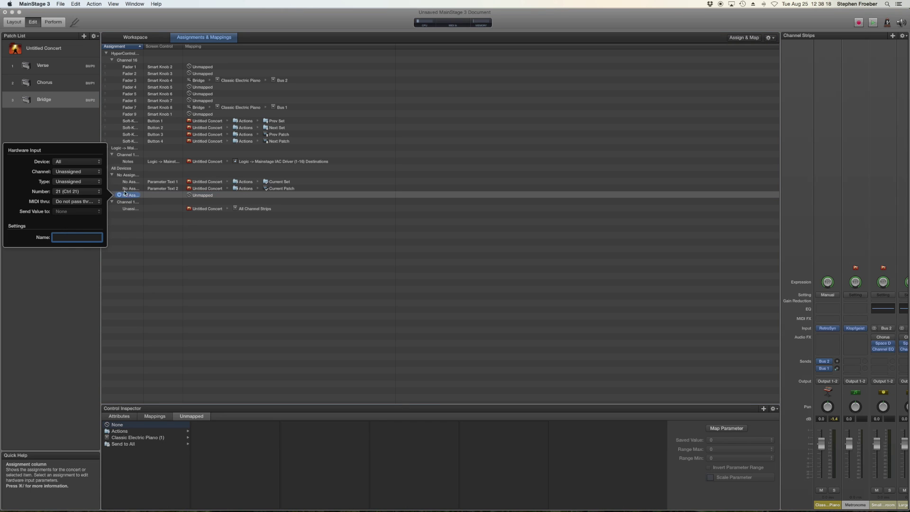
{"action": "left_click", "coordinate": [75, 163]}
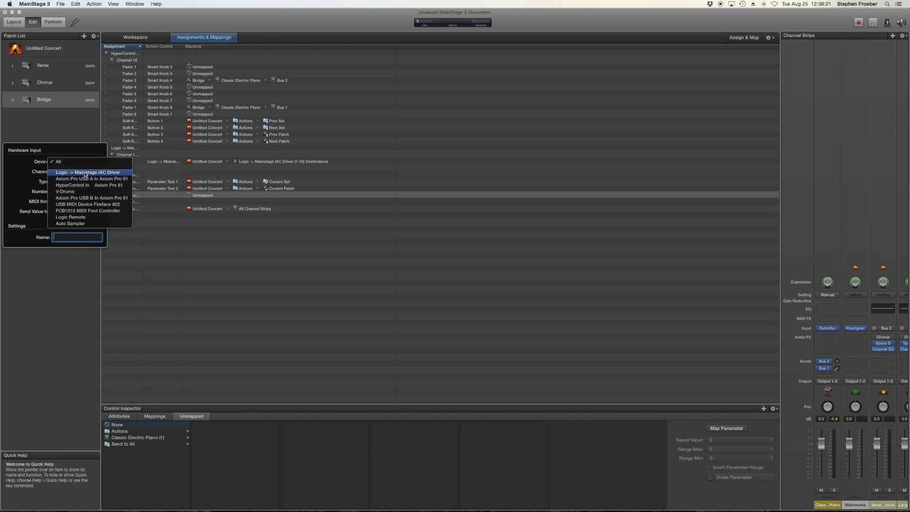
{"action": "left_click", "coordinate": [85, 173]}
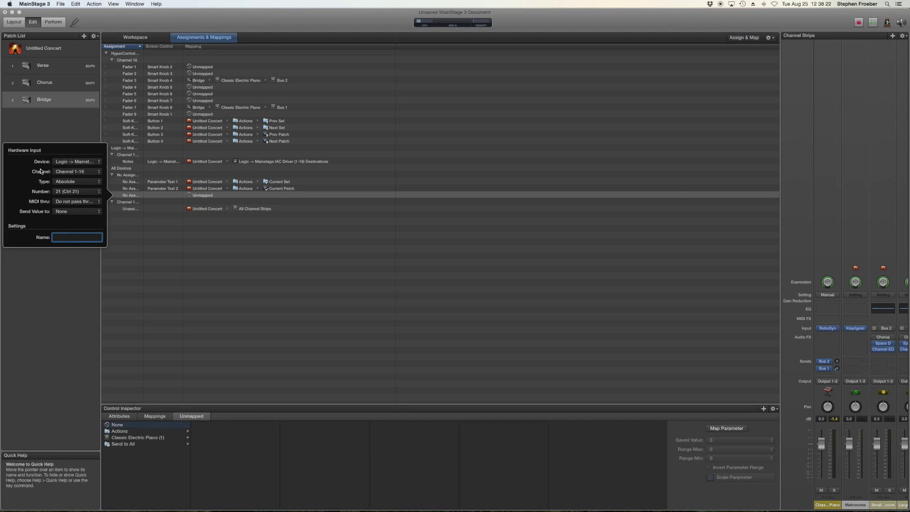
Review the Number and Send Value to choices of the new assignment's hardware input.
{"action": "left_click", "coordinate": [83, 192]}
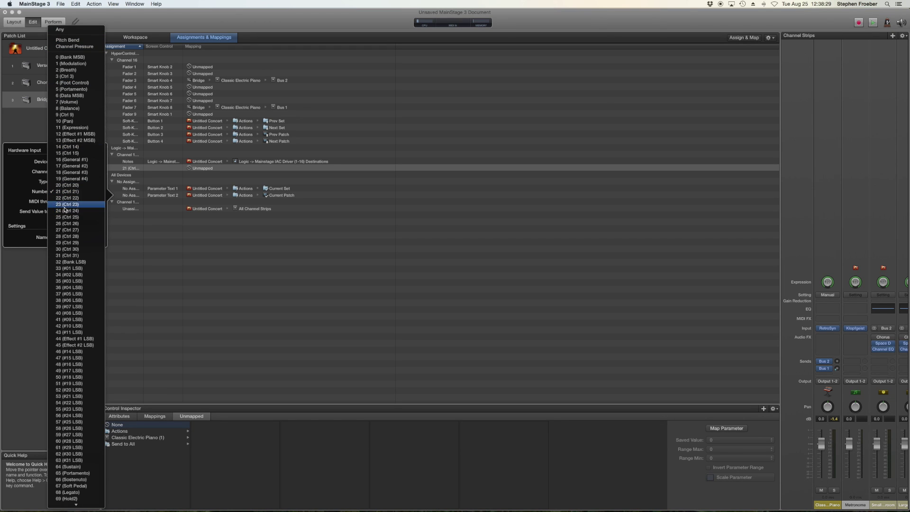
{"action": "left_click", "coordinate": [32, 185]}
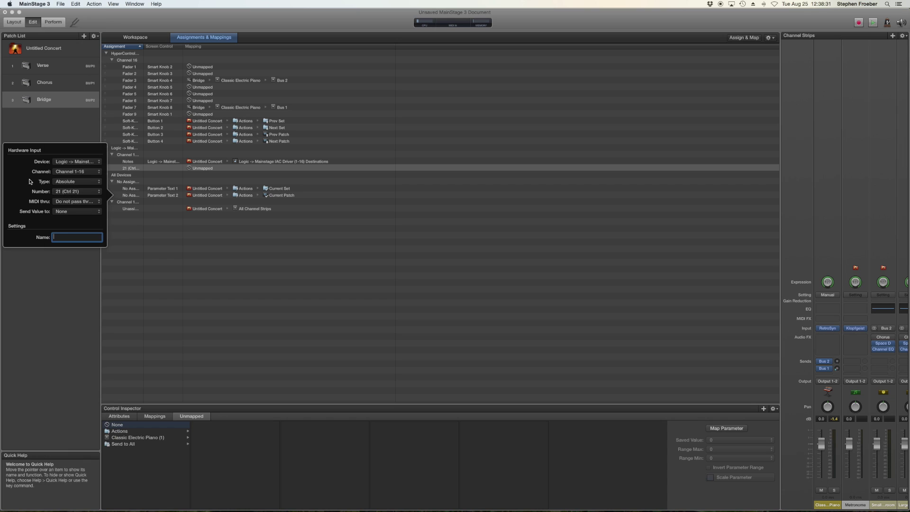
{"action": "left_click", "coordinate": [71, 213]}
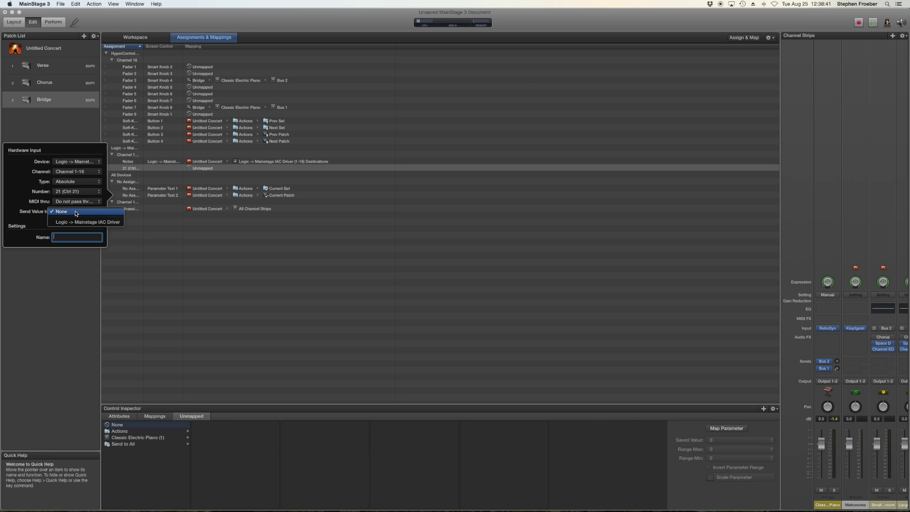
{"action": "left_click", "coordinate": [36, 211]}
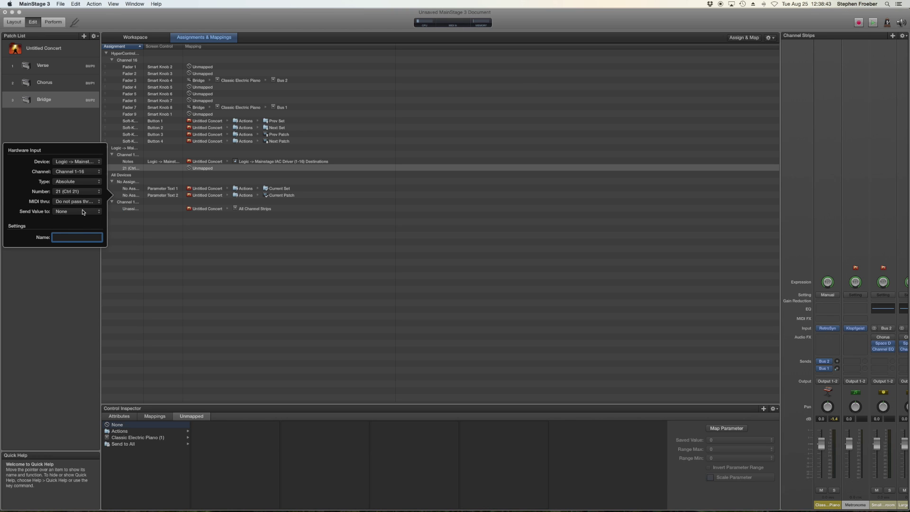
Browse the mapping destinations for the unmapped assignment under Classic Electric Piano and Actions.
{"action": "left_click", "coordinate": [180, 169]}
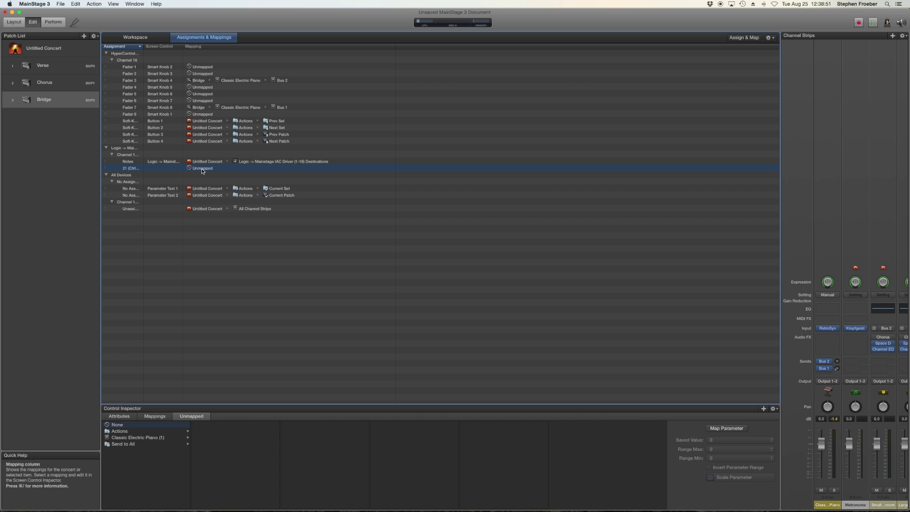
{"action": "left_click", "coordinate": [134, 437]}
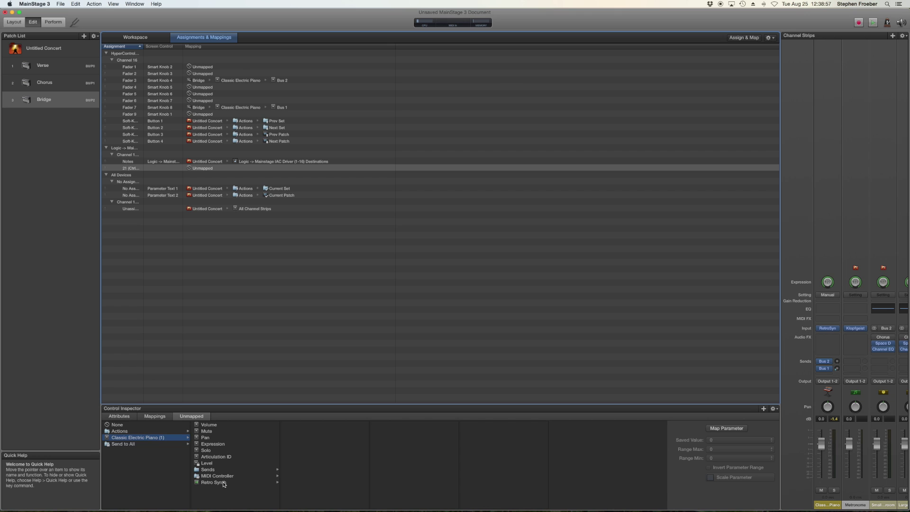
{"action": "left_click", "coordinate": [134, 431]}
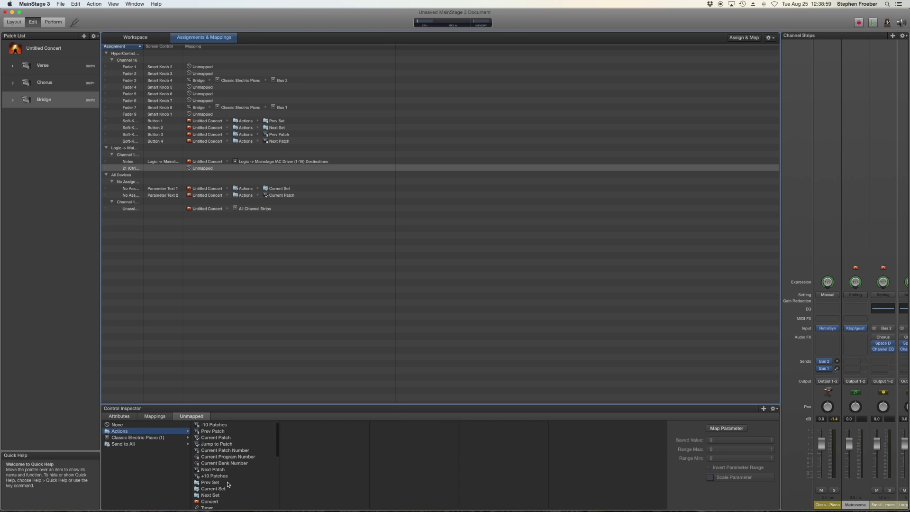
{"action": "scroll", "coordinate": [229, 473], "scroll_direction": "down", "scroll_amount": 5}
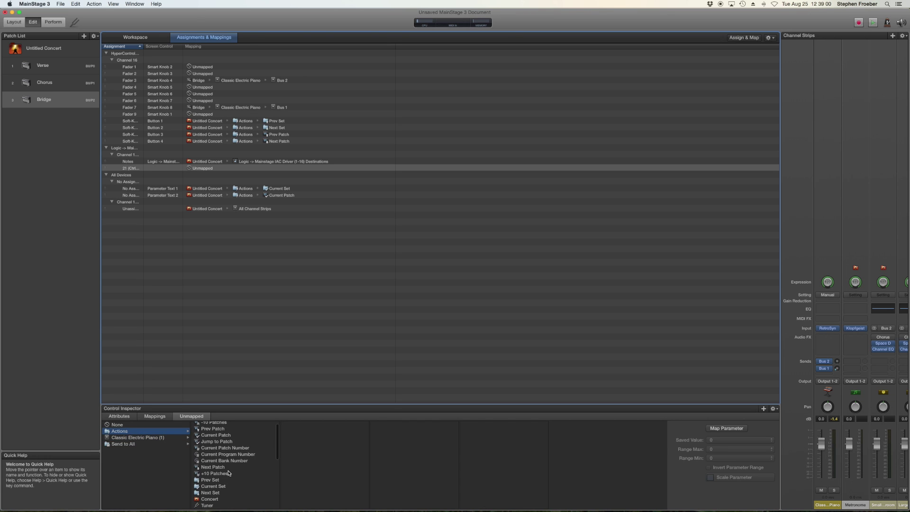
{"action": "left_click", "coordinate": [144, 437]}
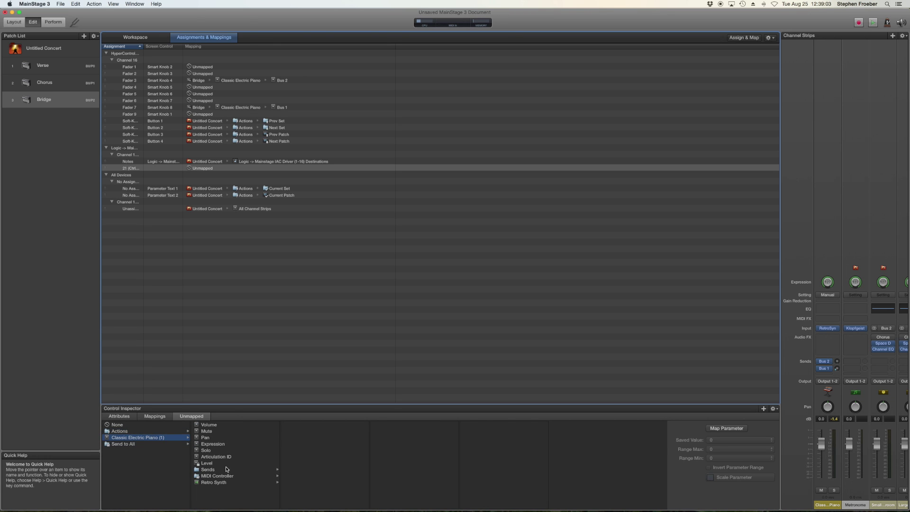
Map the new assignment to the Preset name parameter of Classic Electric Piano's Retro Synth and look through its remaining parameter groups.
{"action": "left_click", "coordinate": [221, 483]}
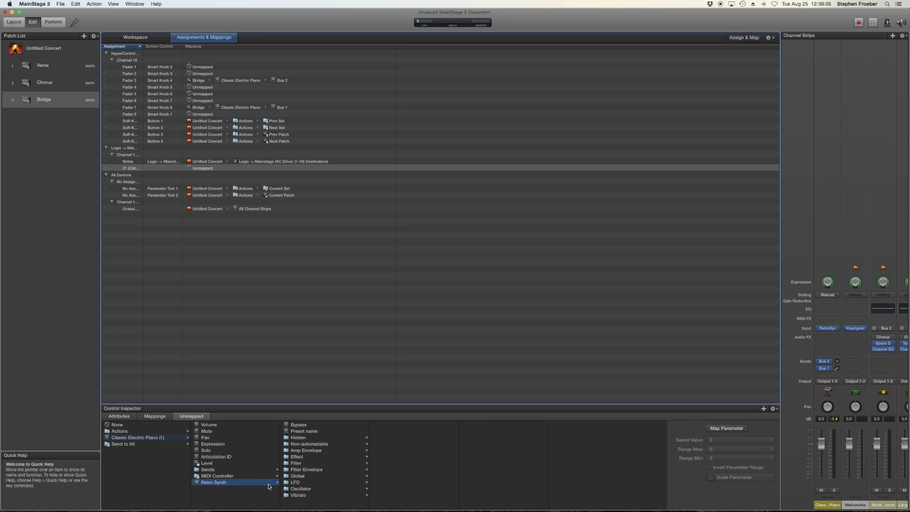
{"action": "key", "text": "Right"}
{"action": "key", "text": "Down"}
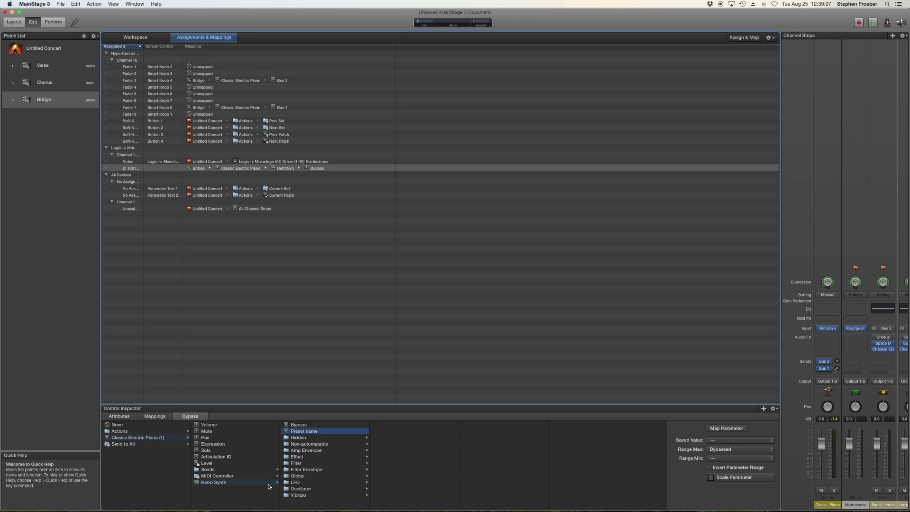
{"action": "key", "text": "Down"}
{"action": "key", "text": "Down"}
{"action": "key", "text": "Down"}
{"action": "key", "text": "Down"}
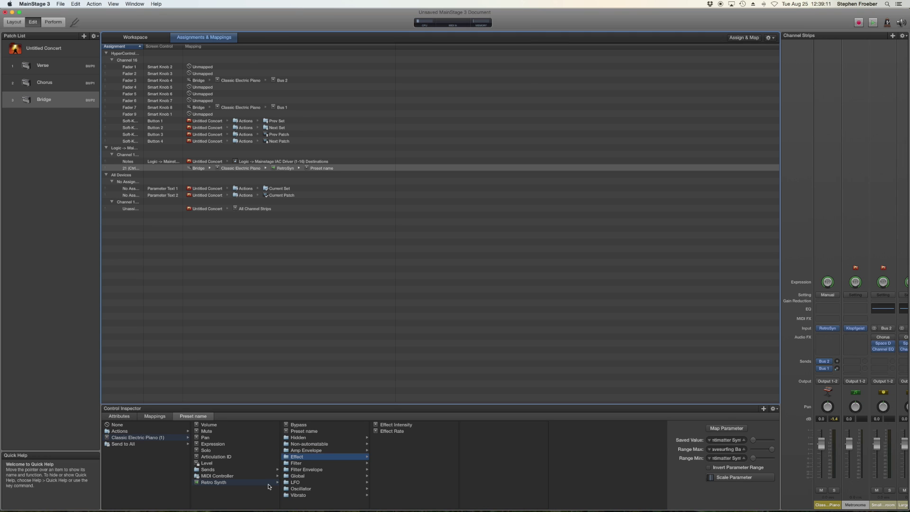
{"action": "key", "text": "Down"}
{"action": "key", "text": "Down"}
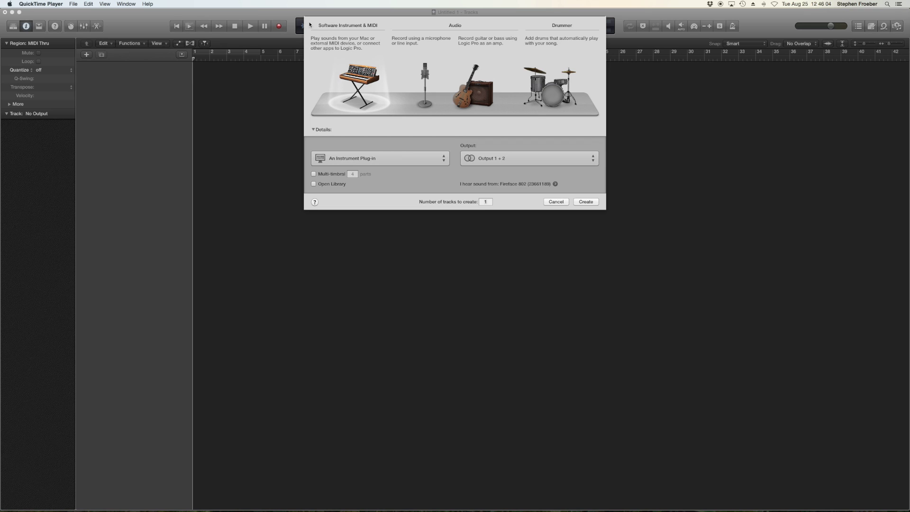
In Logic Pro X, create one external MIDI track with its output set to IAC Driver Logic -> Mainstage on all channels.
{"action": "left_click", "coordinate": [423, 160]}
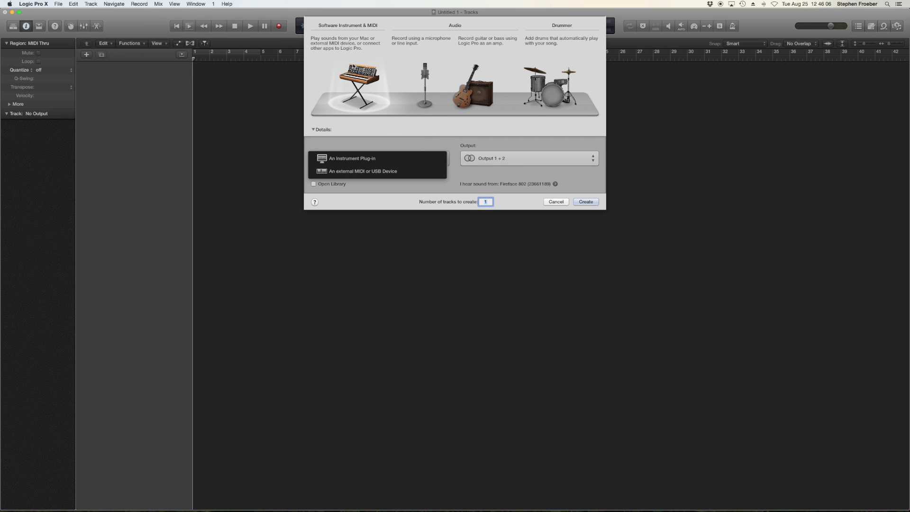
{"action": "left_click", "coordinate": [362, 173]}
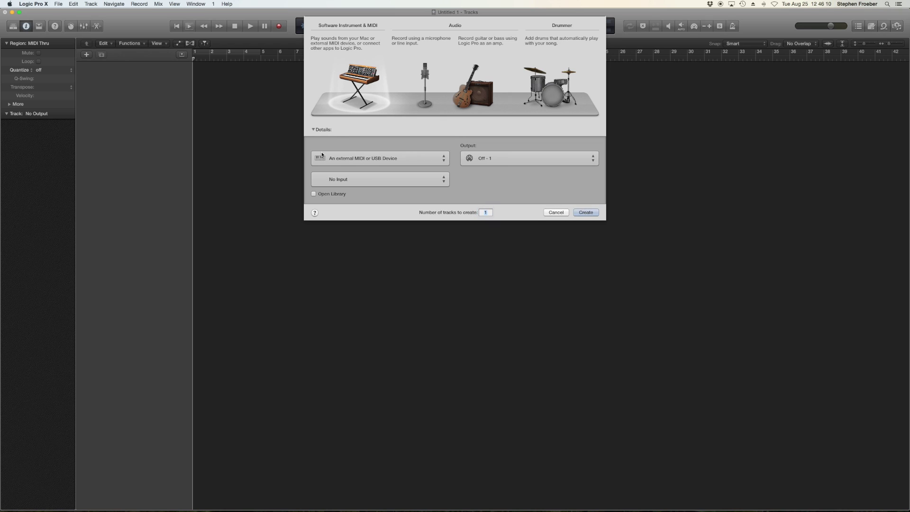
{"action": "left_click", "coordinate": [481, 159]}
{"action": "mouse_move", "coordinate": [534, 161]}
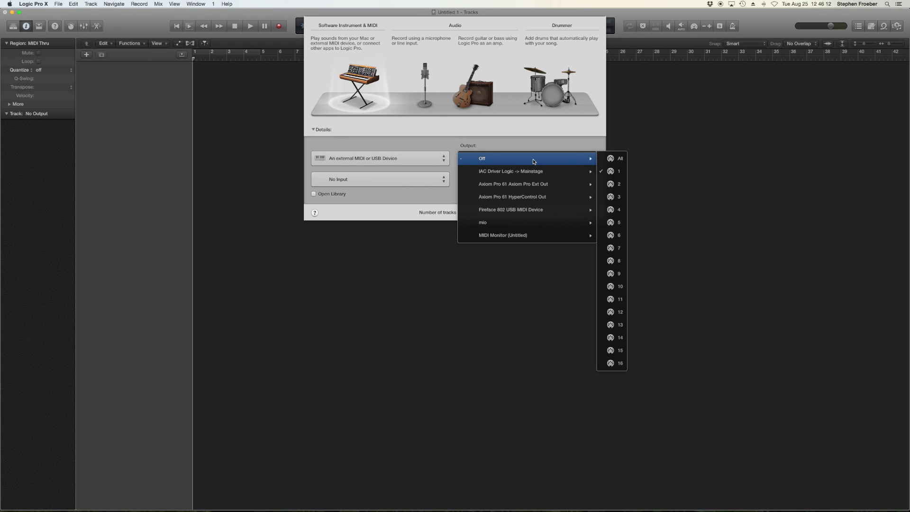
{"action": "mouse_move", "coordinate": [518, 173]}
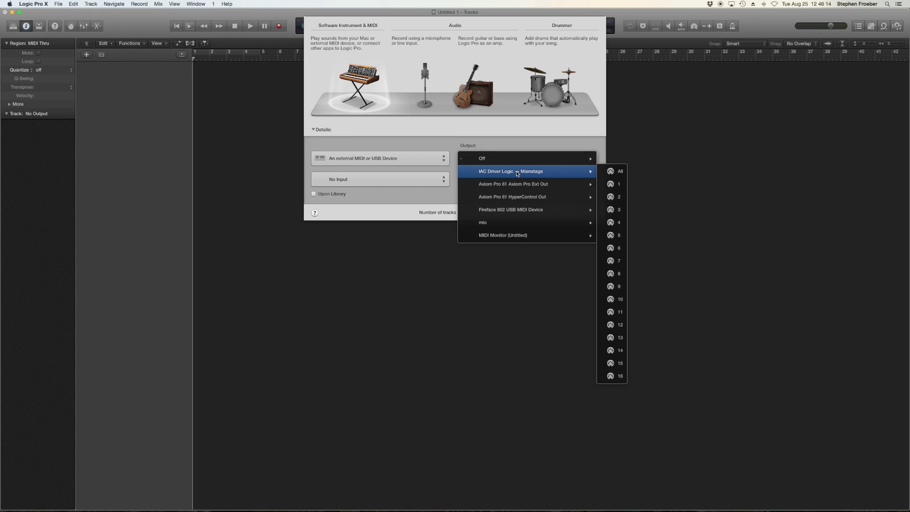
{"action": "left_click", "coordinate": [619, 174]}
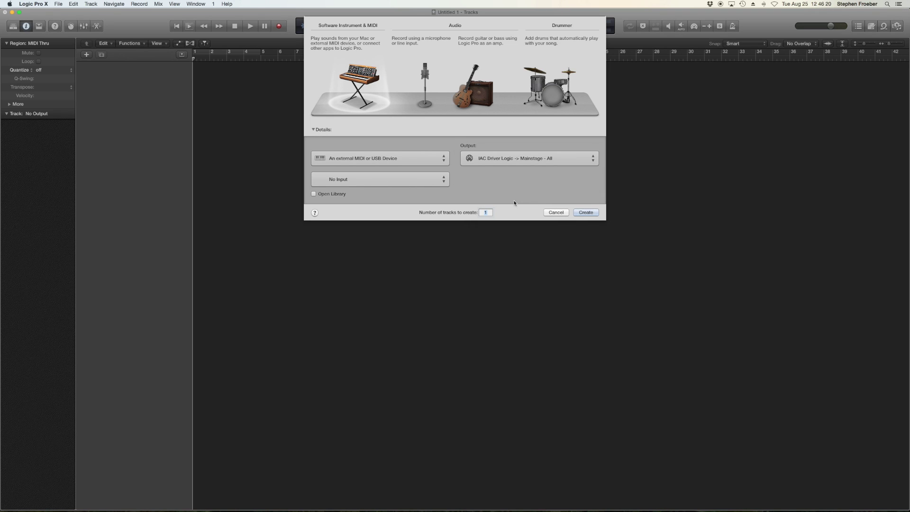
{"action": "left_click", "coordinate": [597, 212]}
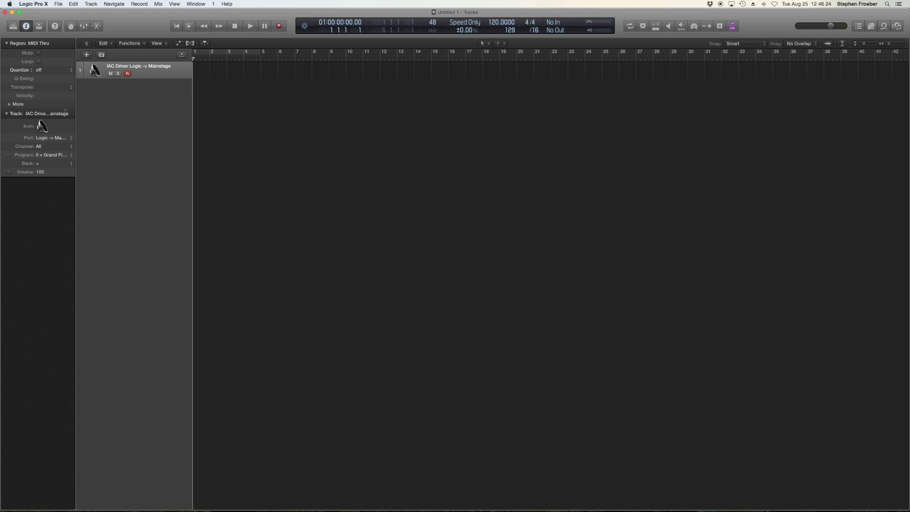
Check the new track's port, then create an empty MIDI region on the track from bar 1 to about bar 10.
{"action": "left_click", "coordinate": [62, 139]}
{"action": "left_click", "coordinate": [64, 139]}
{"action": "key", "text": "t"}
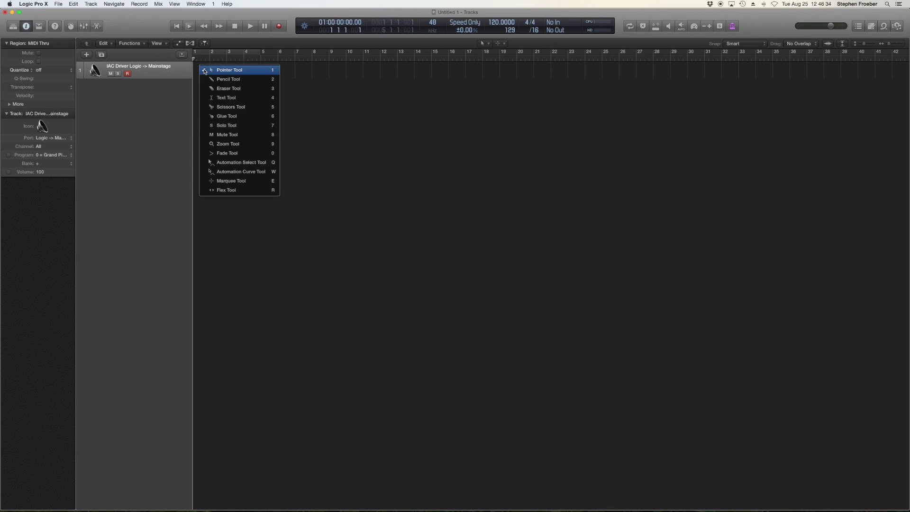
{"action": "left_click", "coordinate": [205, 70]}
{"action": "double_click", "coordinate": [203, 71]}
{"action": "key", "text": "t"}
{"action": "key", "text": "Escape"}
{"action": "left_click_drag", "start_coordinate": [209, 72], "coordinate": [346, 79]}
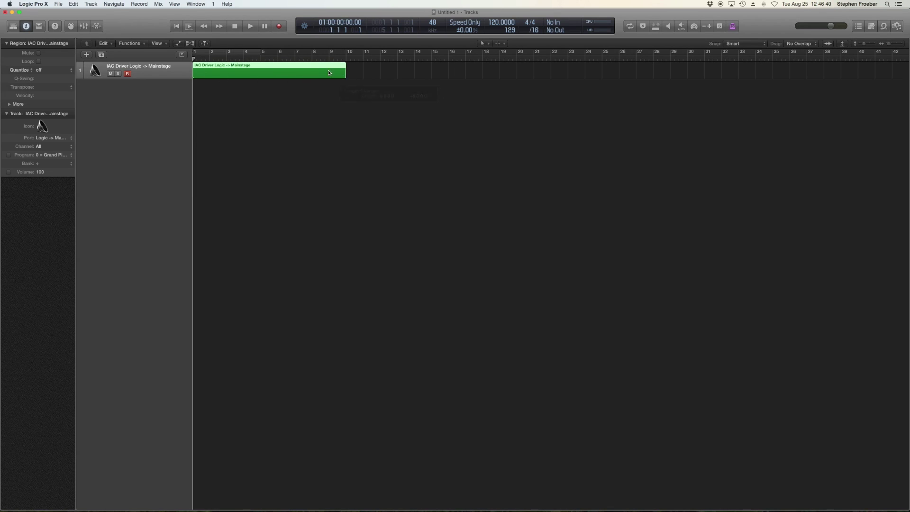
Show the event list for the IAC Driver region and look through the event types that can be added.
{"action": "left_click", "coordinate": [859, 26]}
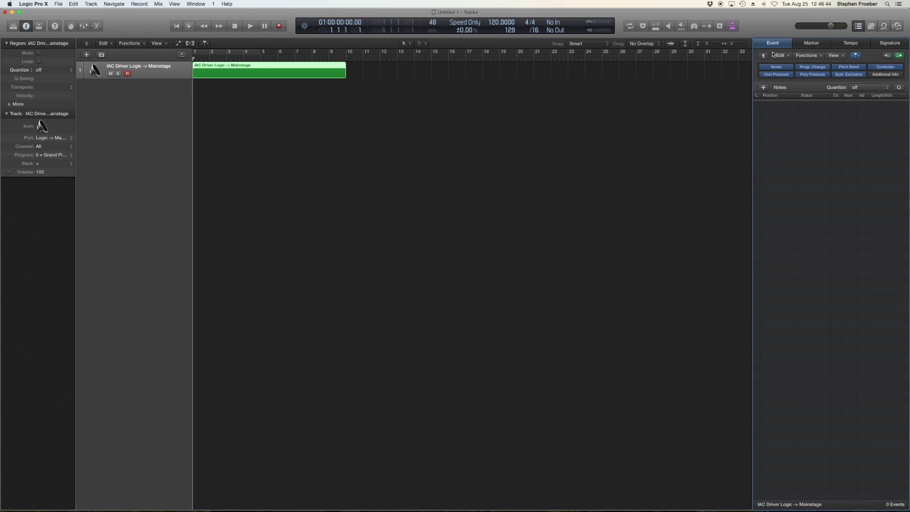
{"action": "left_click", "coordinate": [801, 88]}
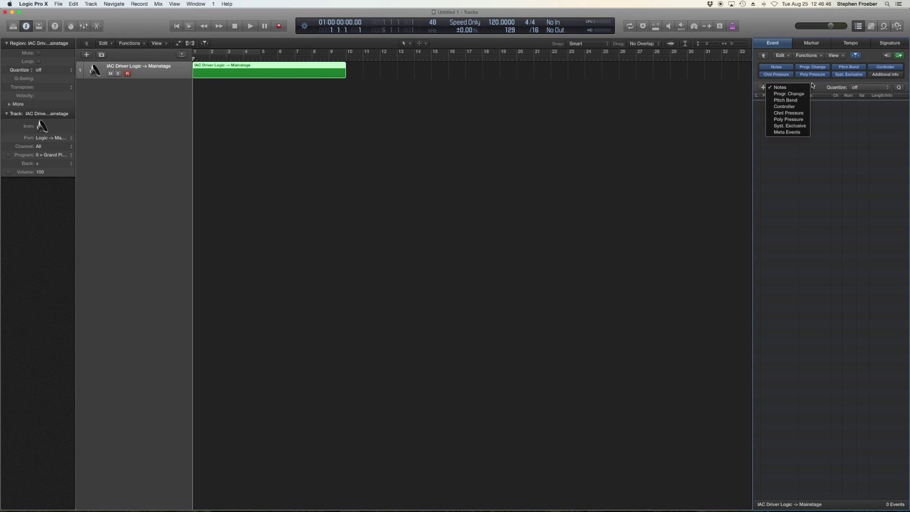
{"action": "left_click", "coordinate": [813, 87]}
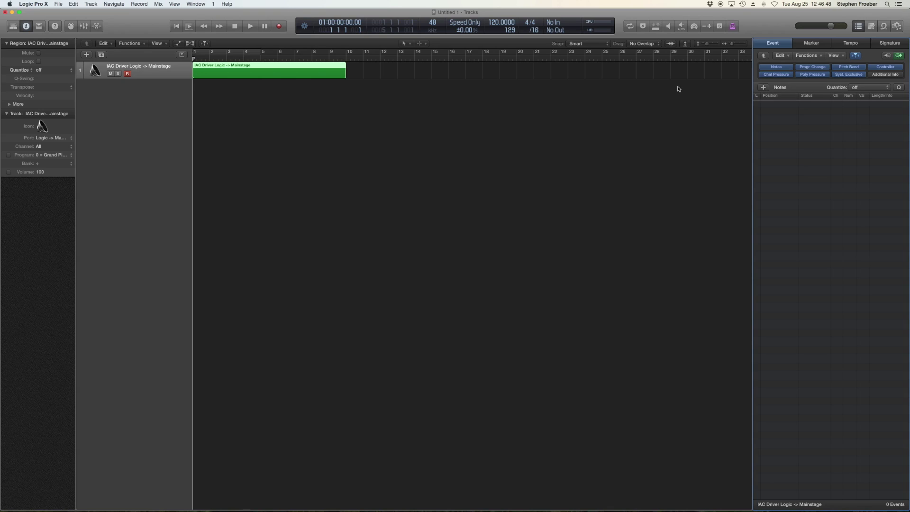
{"action": "double_click", "coordinate": [286, 77]}
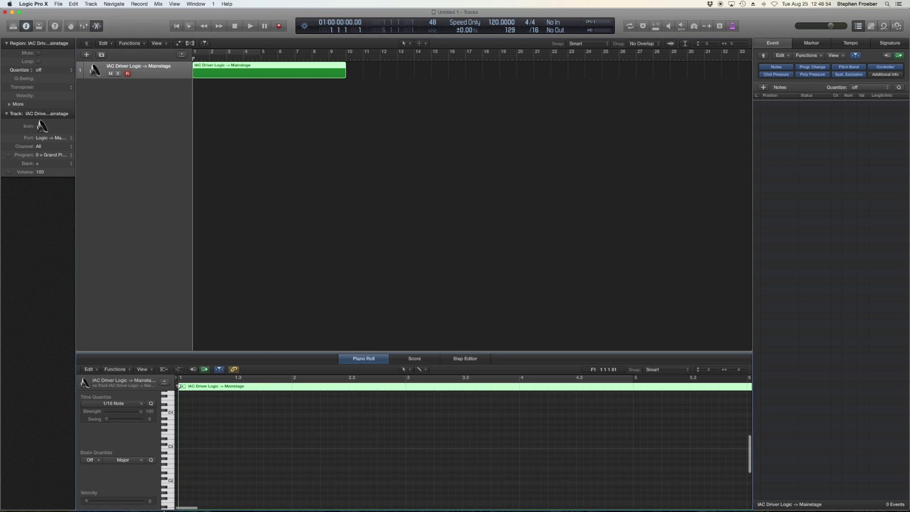
{"action": "left_click_drag", "start_coordinate": [262, 354], "coordinate": [265, 203]}
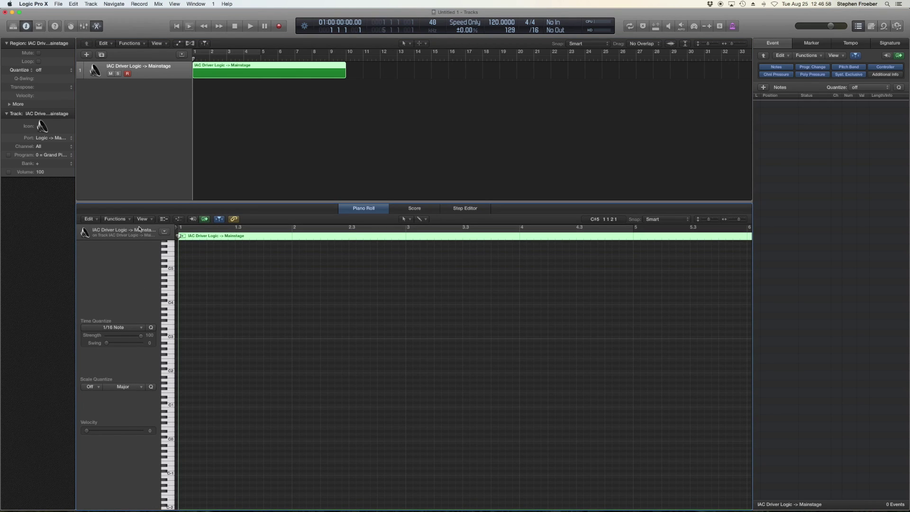
{"action": "left_click", "coordinate": [352, 211]}
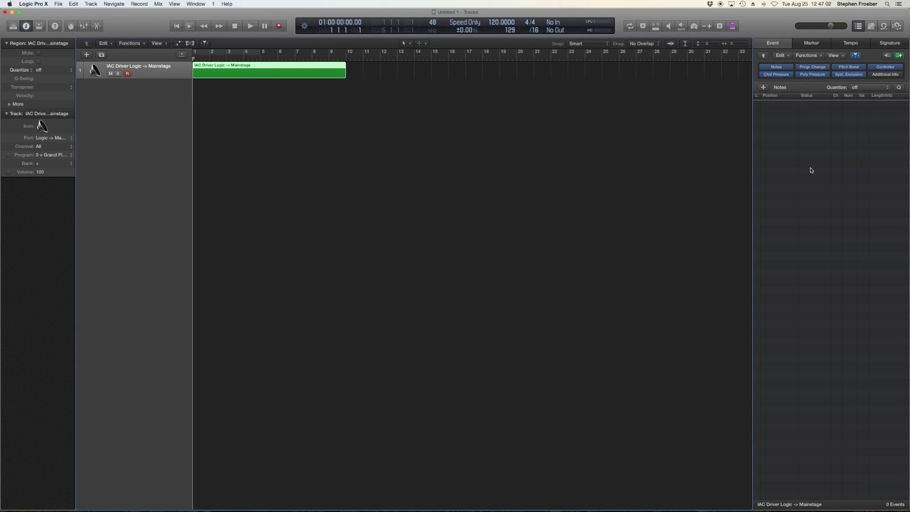
Add a program change event at bar 2 of the region with bank number 0 and program 0 (Grand Piano).
{"action": "left_click", "coordinate": [780, 87]}
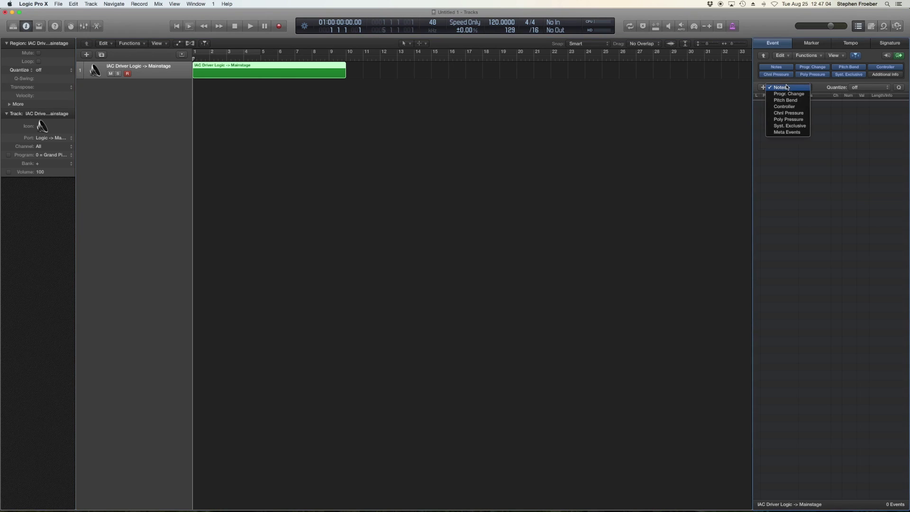
{"action": "left_click", "coordinate": [799, 94]}
{"action": "left_click", "coordinate": [763, 88]}
{"action": "type", "text": "2"}
{"action": "key", "text": "Return"}
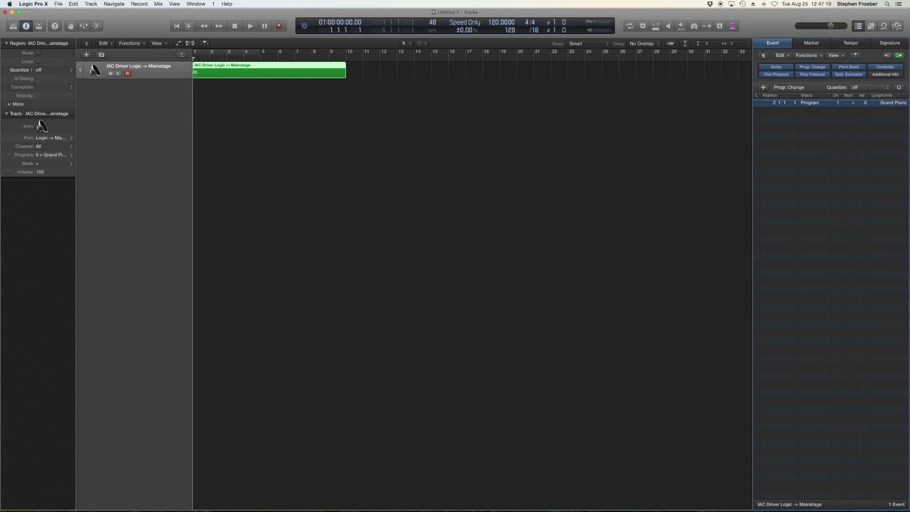
{"action": "left_click", "coordinate": [854, 104]}
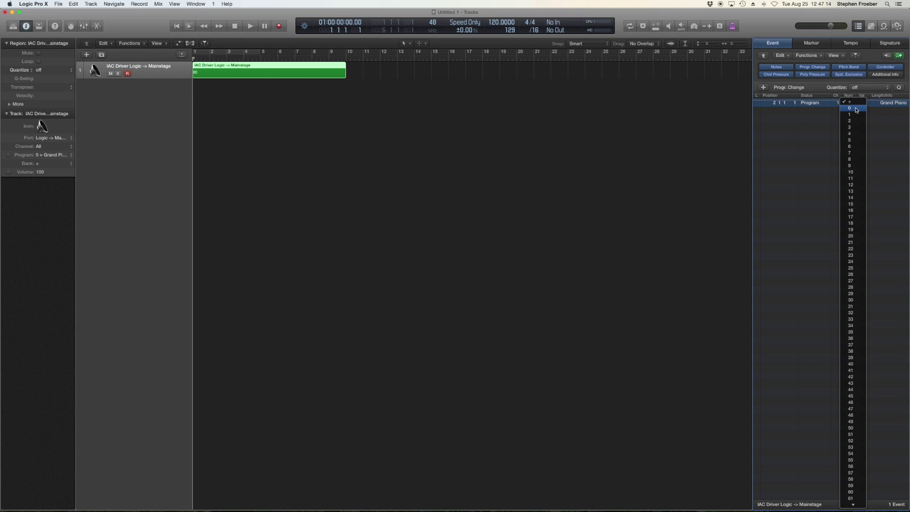
{"action": "left_click", "coordinate": [856, 109]}
{"action": "left_click", "coordinate": [866, 104]}
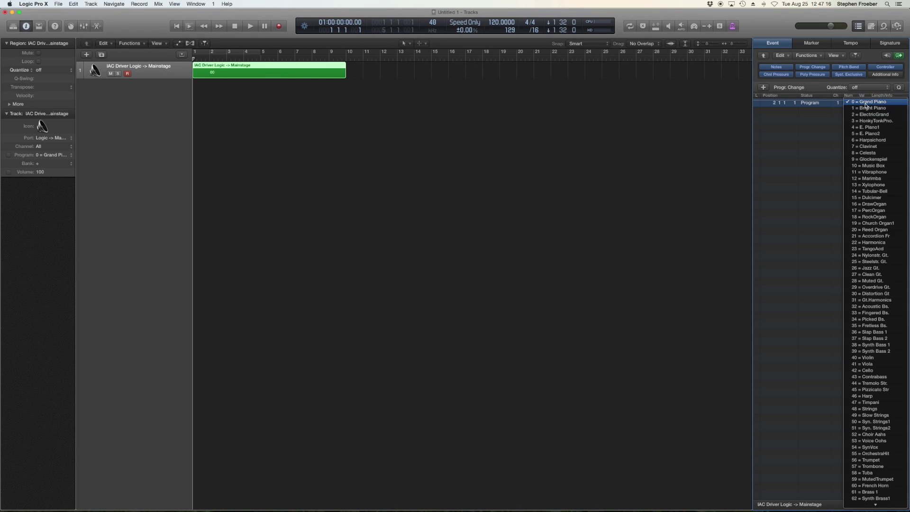
{"action": "left_click", "coordinate": [867, 103]}
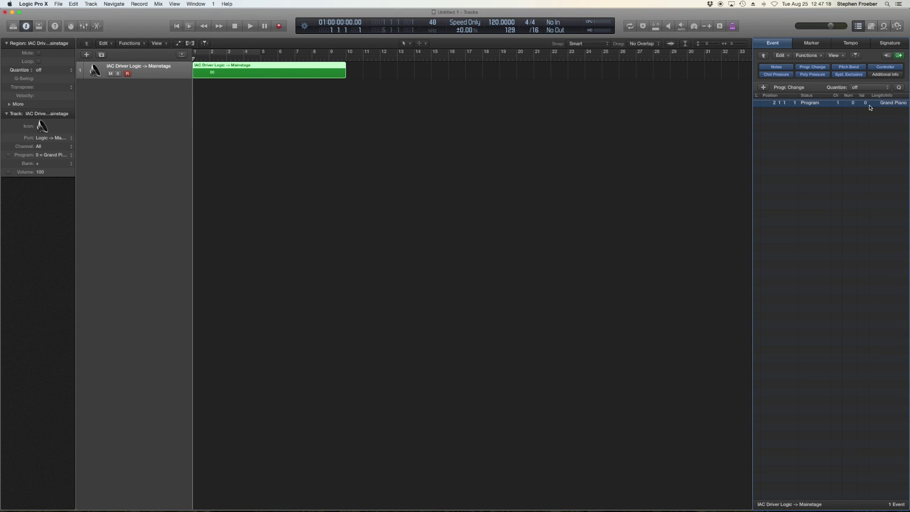
Add a second program change event at bar 4 with bank number 0 and program 1 (Bright Piano).
{"action": "left_click", "coordinate": [764, 87]}
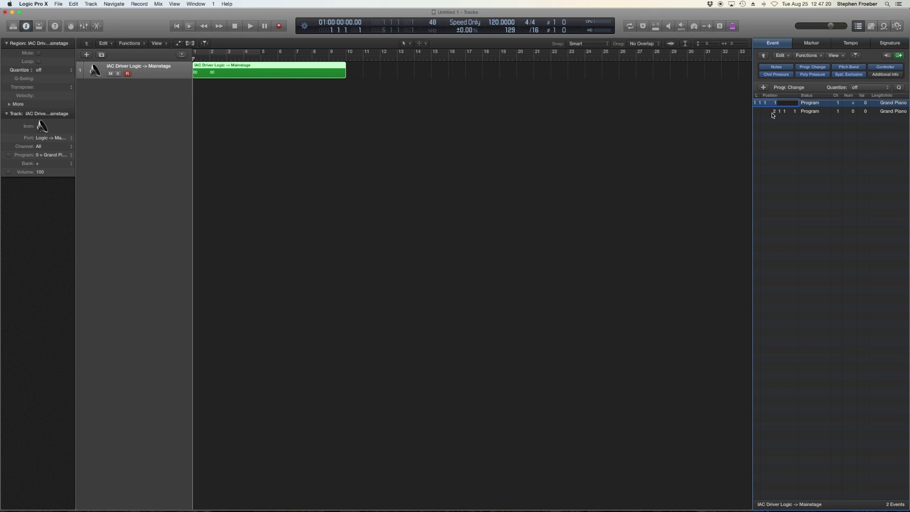
{"action": "type", "text": "4"}
{"action": "key", "text": "Return"}
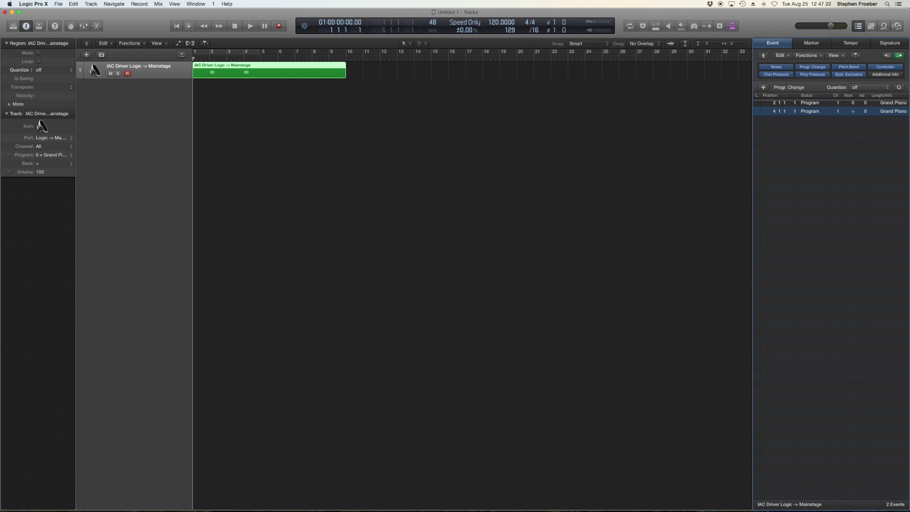
{"action": "left_click", "coordinate": [854, 111]}
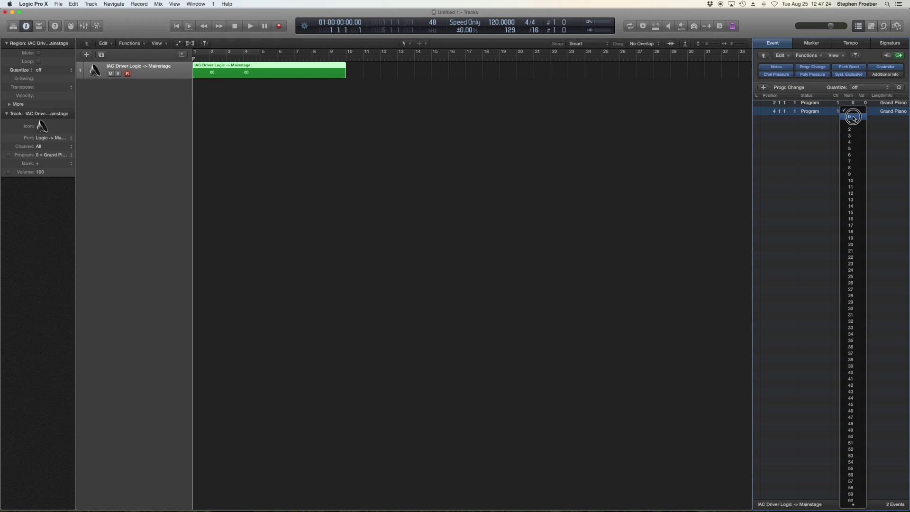
{"action": "left_click", "coordinate": [862, 118]}
{"action": "left_click", "coordinate": [865, 111]}
{"action": "left_click", "coordinate": [862, 117]}
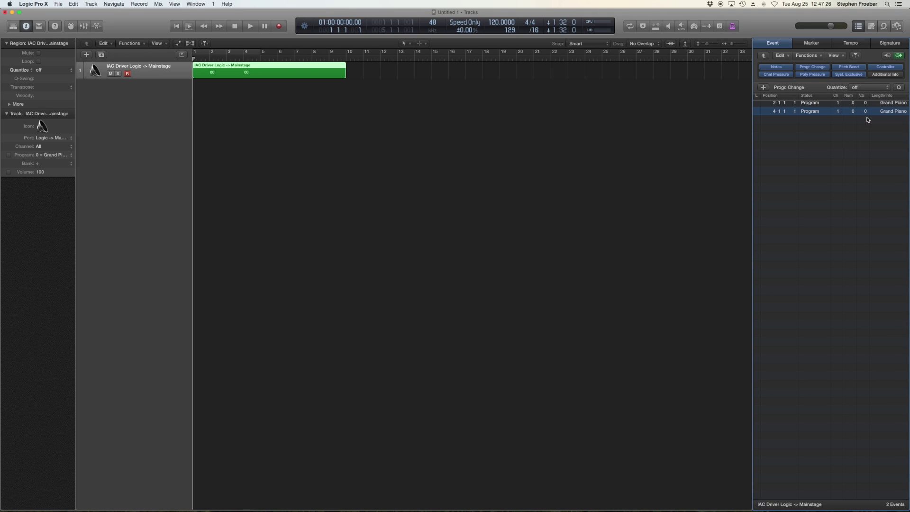
Add a third program change event at bar 6 with bank number 0 and program 2 (ElectricGrand).
{"action": "left_click", "coordinate": [764, 89]}
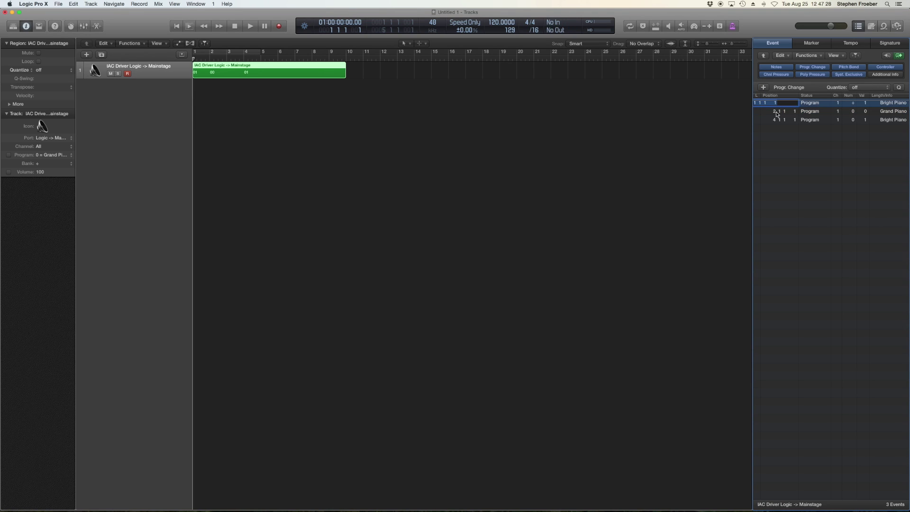
{"action": "type", "text": "6"}
{"action": "key", "text": "Return"}
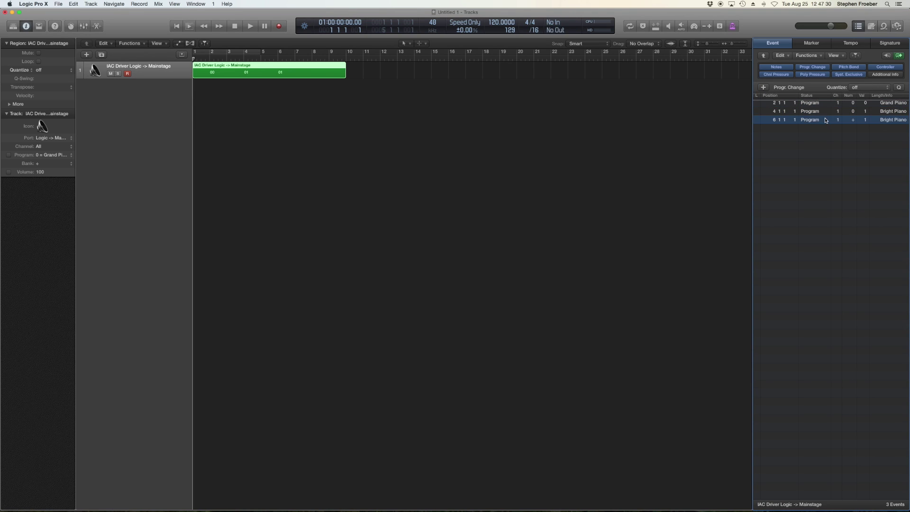
{"action": "left_click", "coordinate": [854, 120]}
{"action": "left_click", "coordinate": [854, 127]}
{"action": "left_click", "coordinate": [864, 120]}
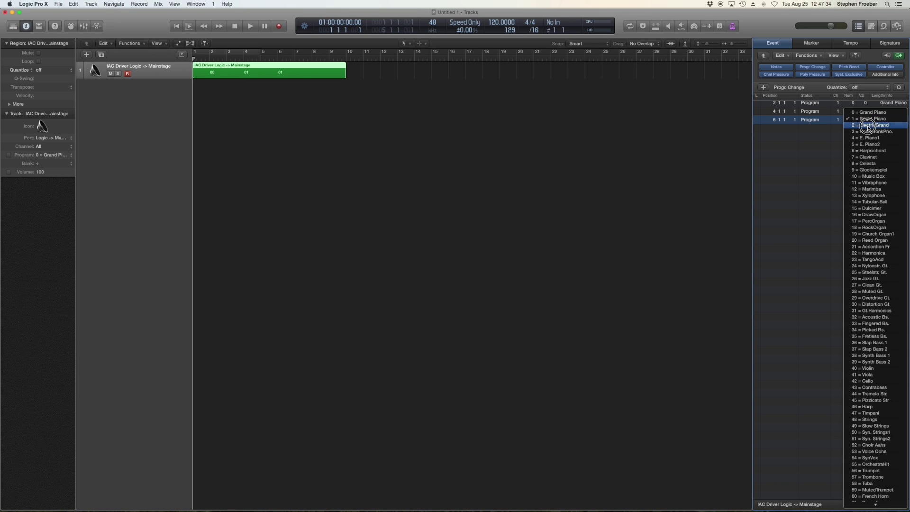
{"action": "left_click", "coordinate": [869, 127]}
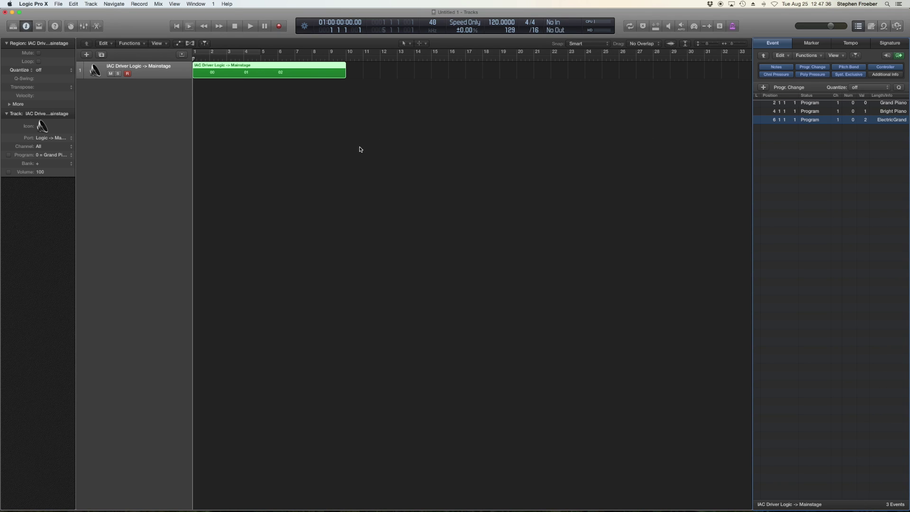
Disarm recording on the IAC Driver track, play the region, and switch to MainStage to check the Verse, Chorus and Bridge patch changes.
{"action": "left_click", "coordinate": [127, 74]}
{"action": "key", "text": "ctrl+Up"}
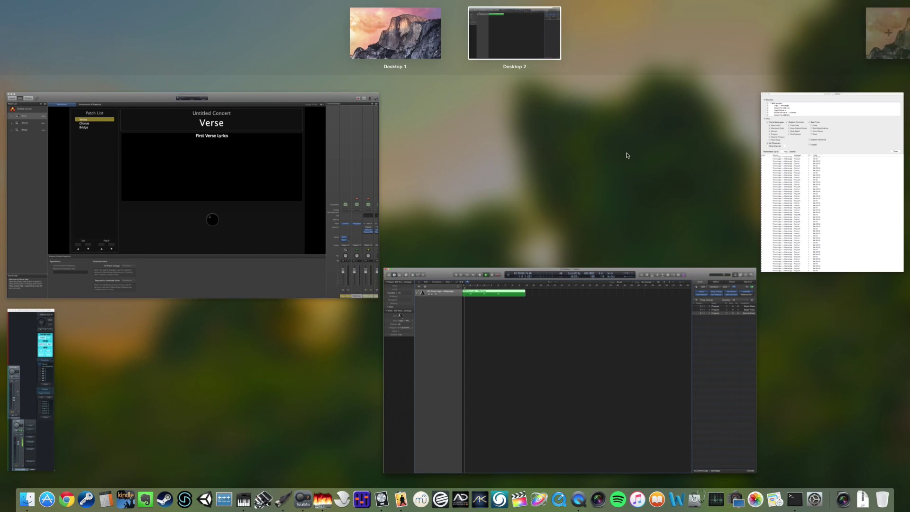
{"action": "left_click", "coordinate": [225, 201]}
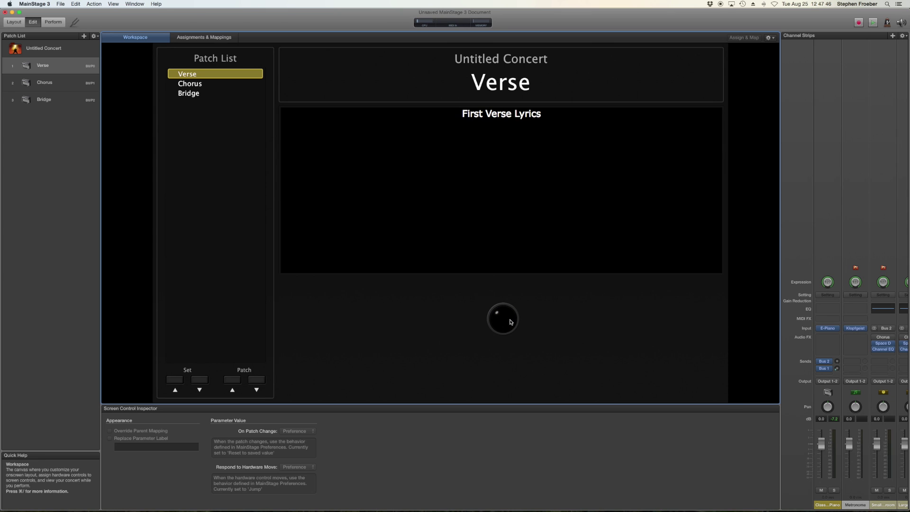
{"action": "left_click", "coordinate": [204, 86]}
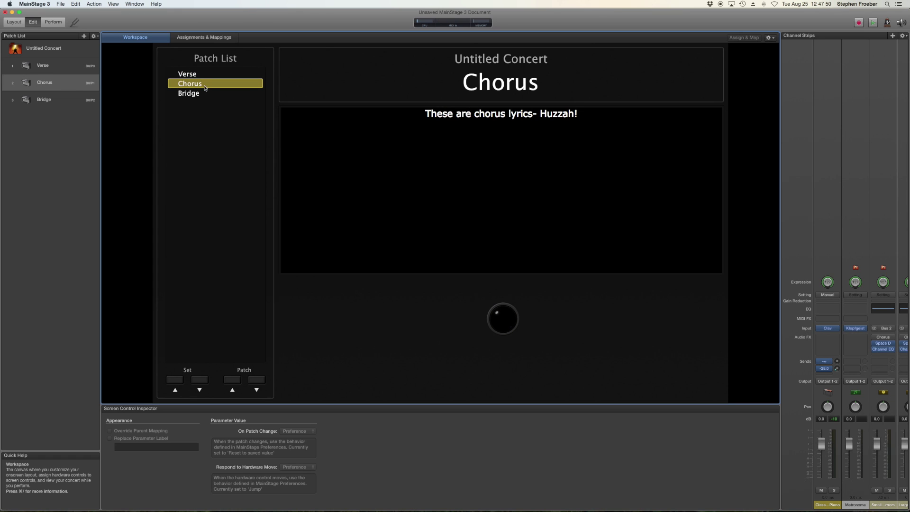
{"action": "left_click", "coordinate": [221, 114]}
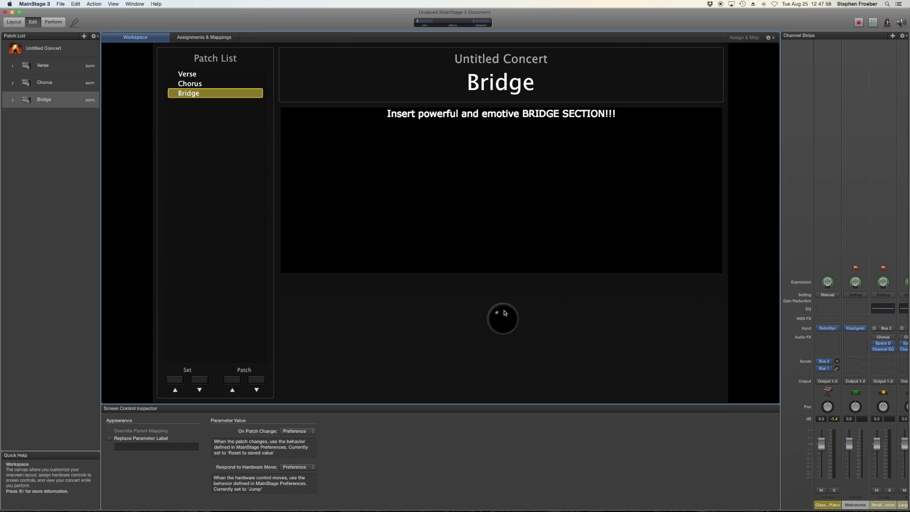
Switch back to Logic Pro X and review the MIDI event types available besides program changes.
{"action": "key", "text": "ctrl+Up"}
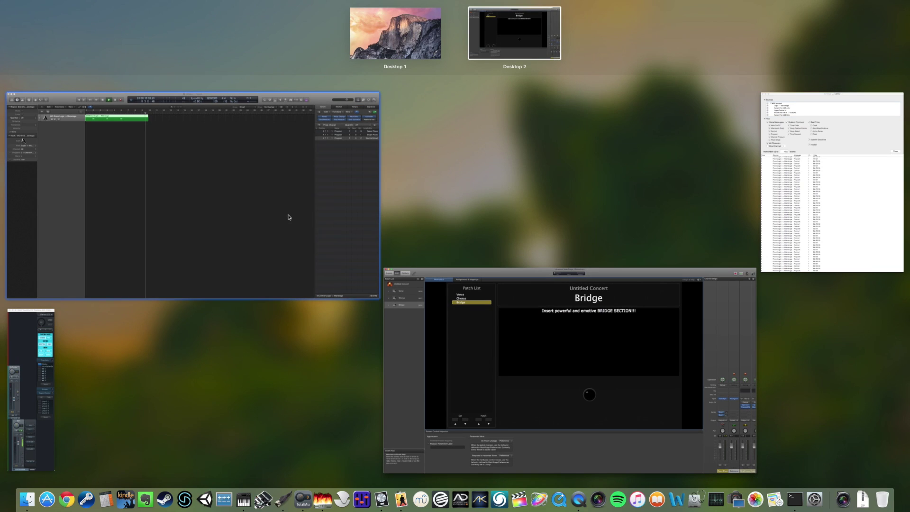
{"action": "left_click", "coordinate": [292, 217]}
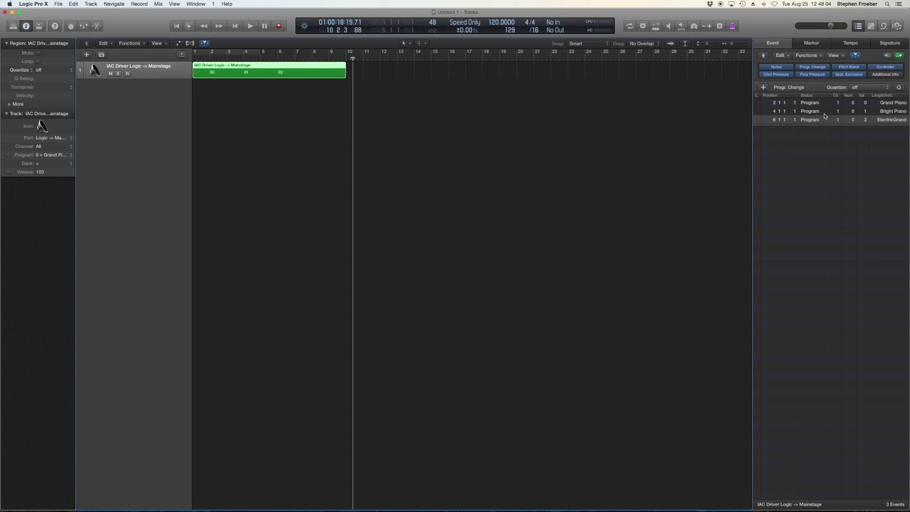
{"action": "left_click", "coordinate": [769, 88]}
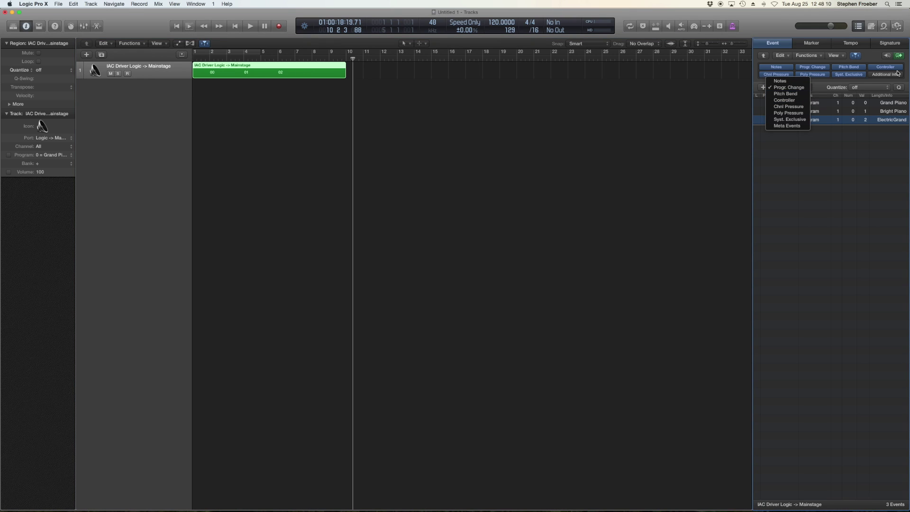
{"action": "left_click", "coordinate": [683, 148]}
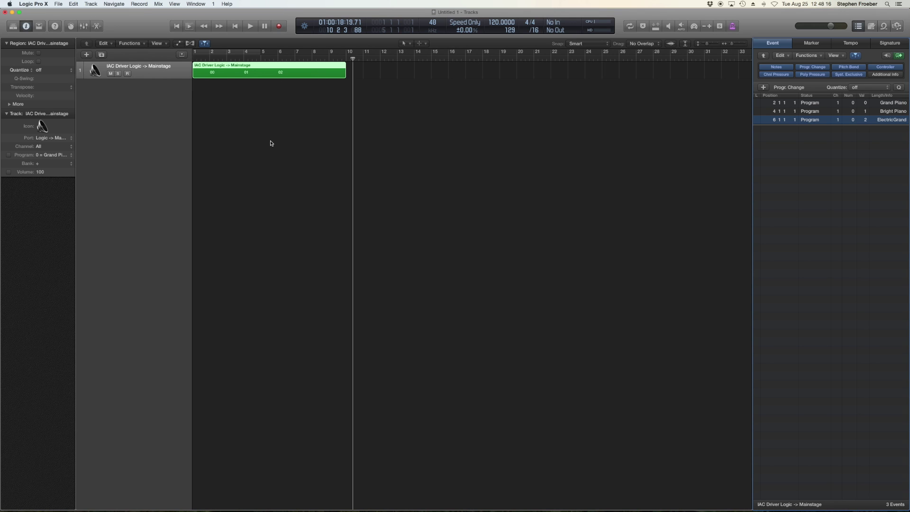
Switch to MainStage to view the Bridge patch, then bring up the Wonderwall project in Logic Pro X.
{"action": "key", "text": "ctrl+Up"}
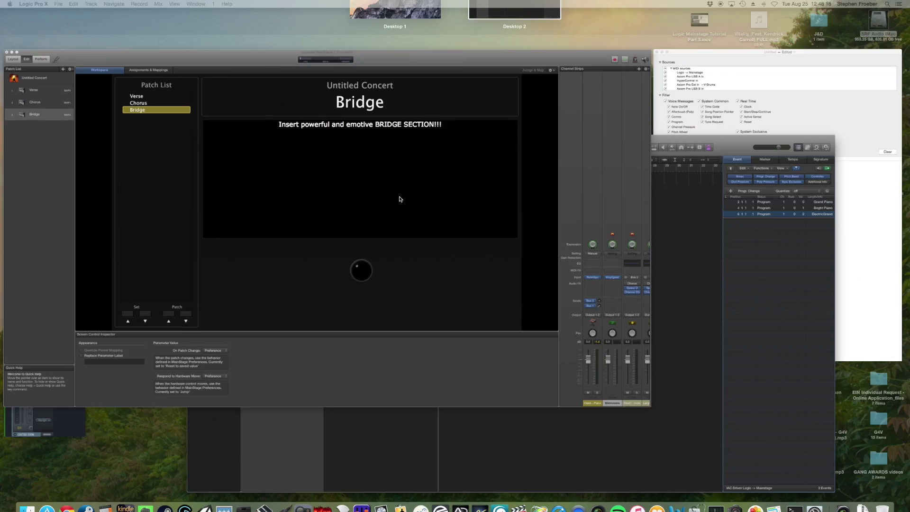
{"action": "left_click", "coordinate": [399, 199]}
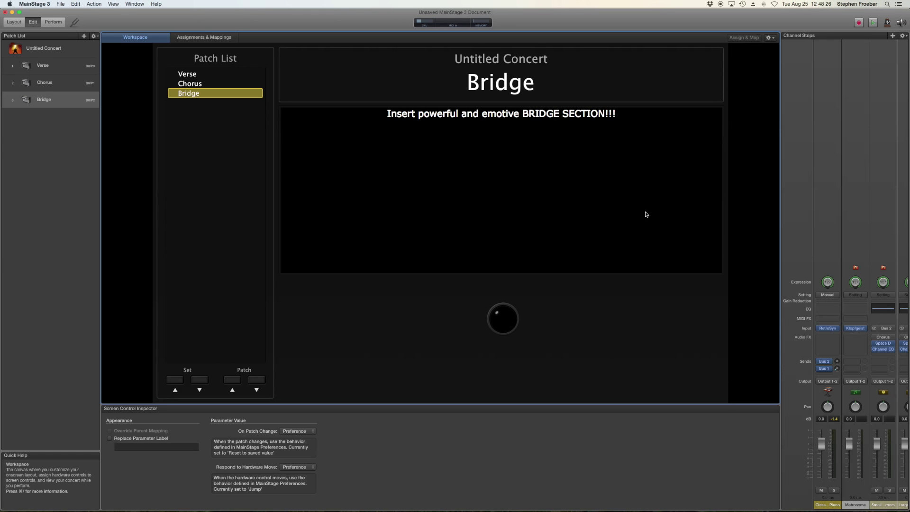
{"action": "key", "text": "ctrl+Up"}
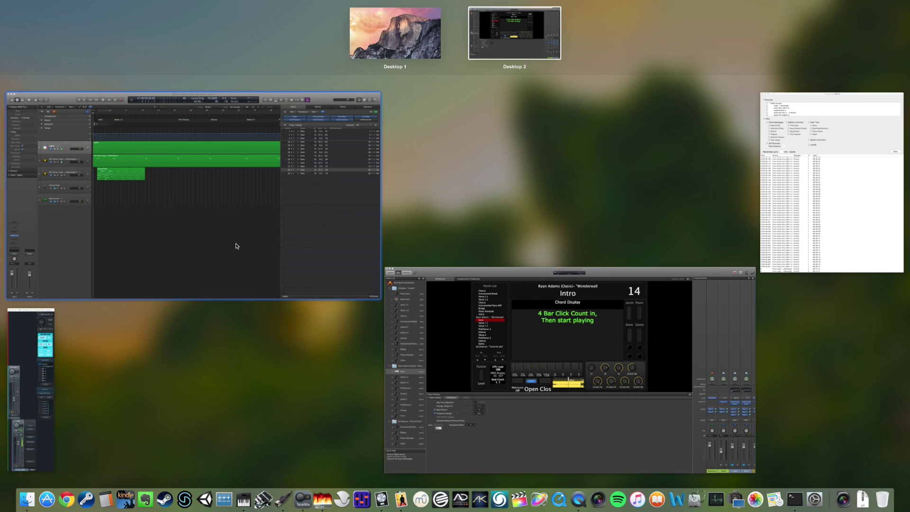
{"action": "left_click", "coordinate": [237, 246]}
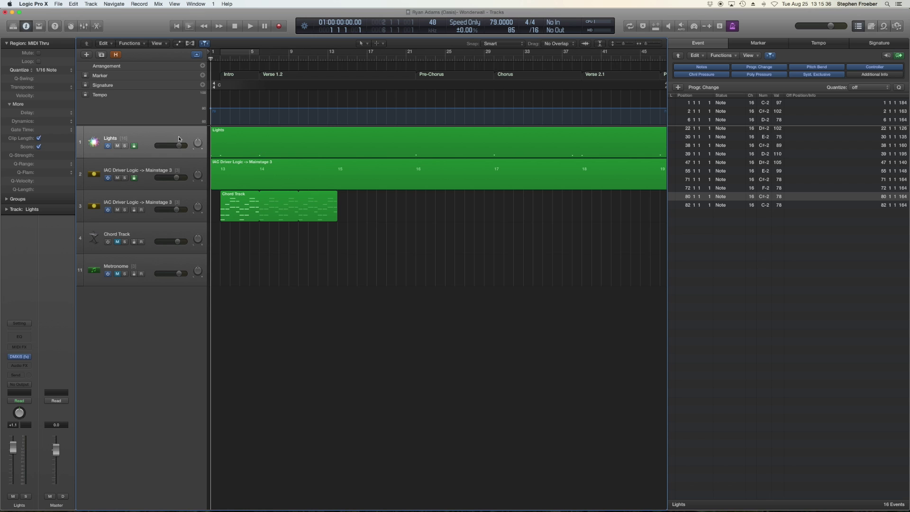
Open the Lights track's DMXIS plug-in, move its window clear of the track headers, and show the Ryan Adams Oasis Wonderwall bank's presets.
{"action": "left_click", "coordinate": [23, 355]}
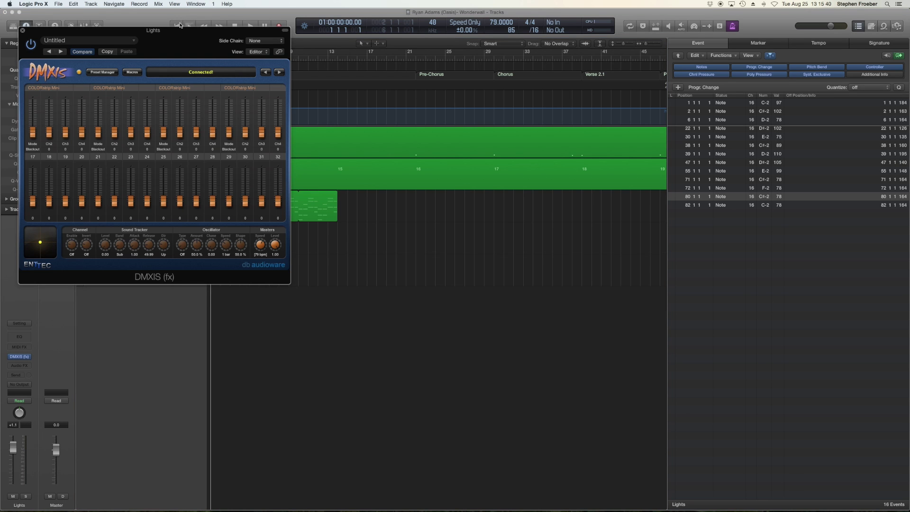
{"action": "left_click_drag", "start_coordinate": [175, 32], "coordinate": [520, 176]}
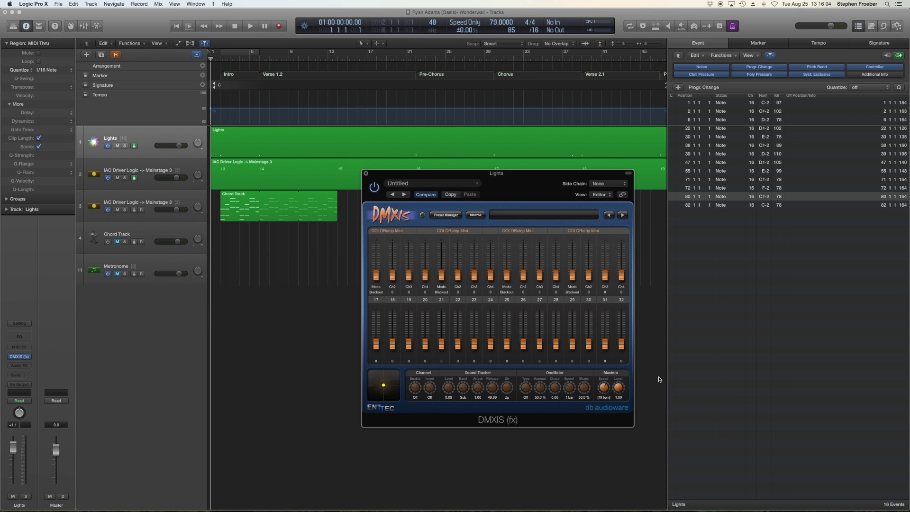
{"action": "left_click", "coordinate": [446, 215]}
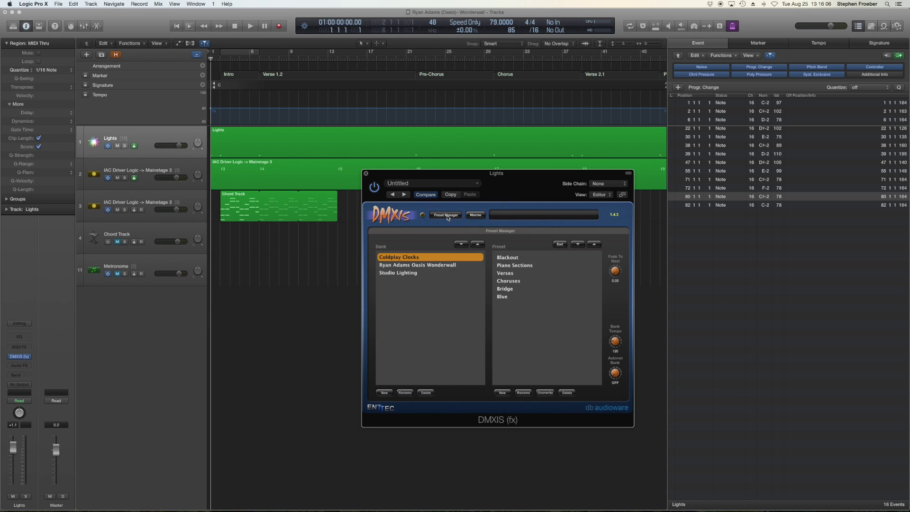
{"action": "left_click", "coordinate": [422, 266]}
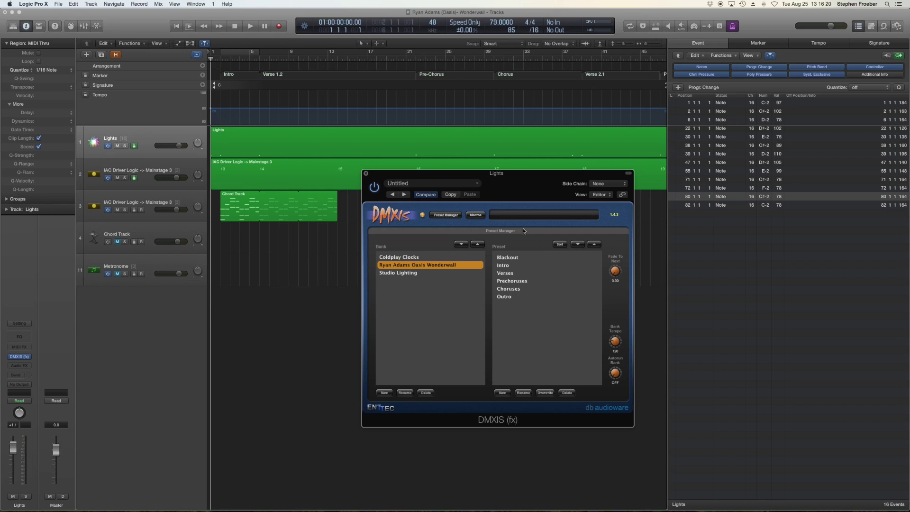
Close the DMXIS plug-in window and select the Lights region to examine its note events.
{"action": "left_click", "coordinate": [366, 173]}
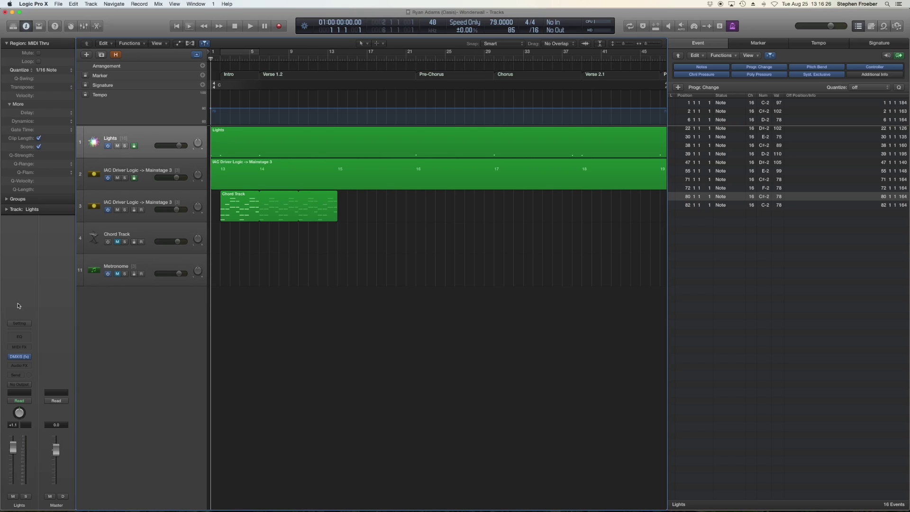
{"action": "mouse_move", "coordinate": [18, 358]}
{"action": "left_click", "coordinate": [235, 141]}
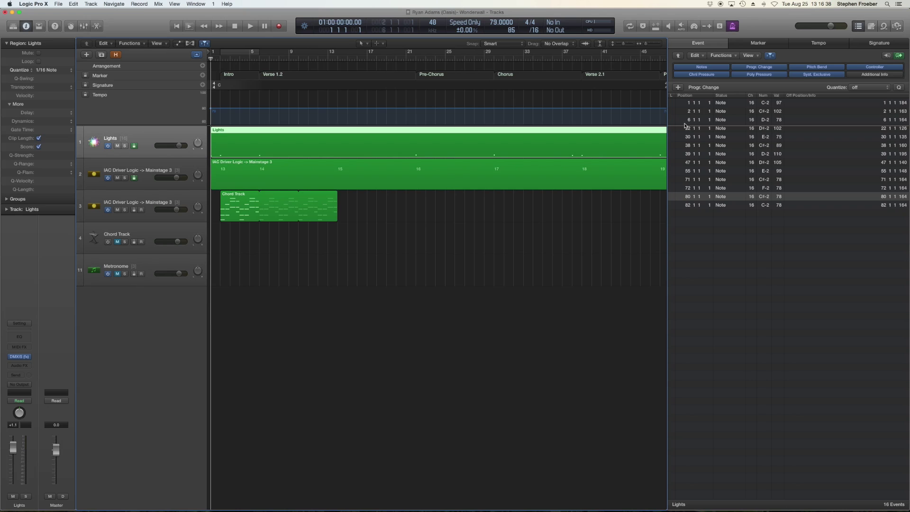
Reopen the Lights track's DMXIS plug-in, load the Verses preset from the Ryan Adams Oasis Wonderwall bank, and view its channel fader levels.
{"action": "left_click", "coordinate": [19, 359]}
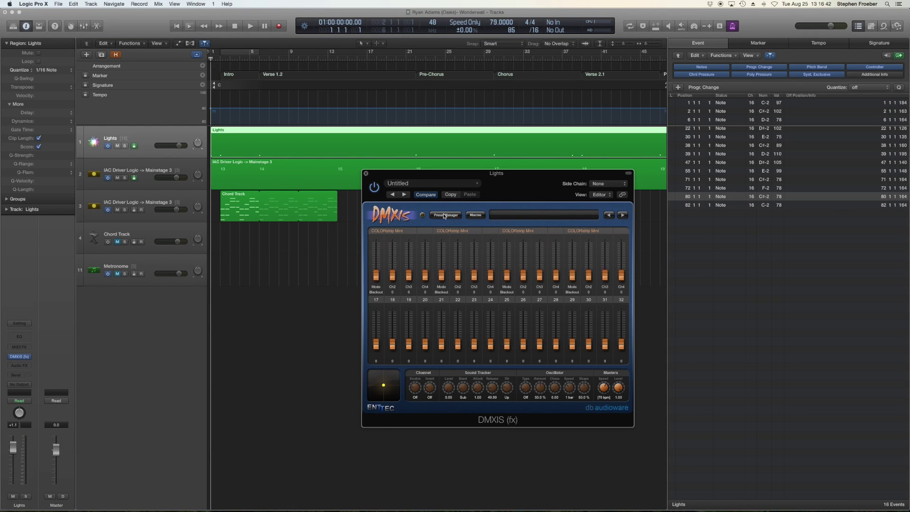
{"action": "left_click", "coordinate": [446, 215]}
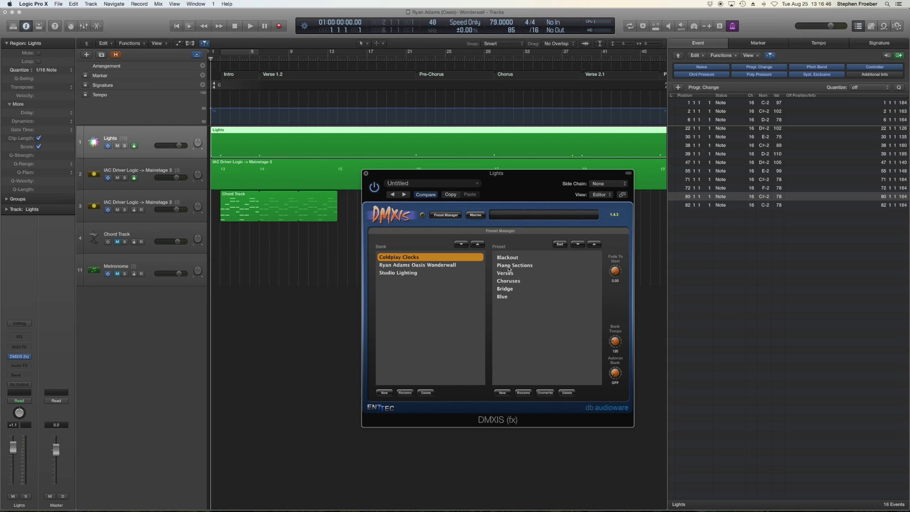
{"action": "left_click", "coordinate": [430, 266]}
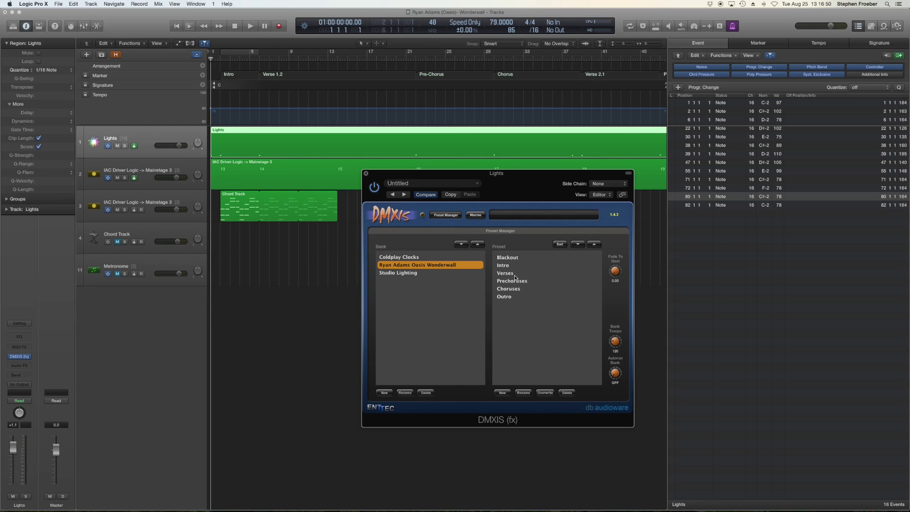
{"action": "left_click", "coordinate": [512, 275]}
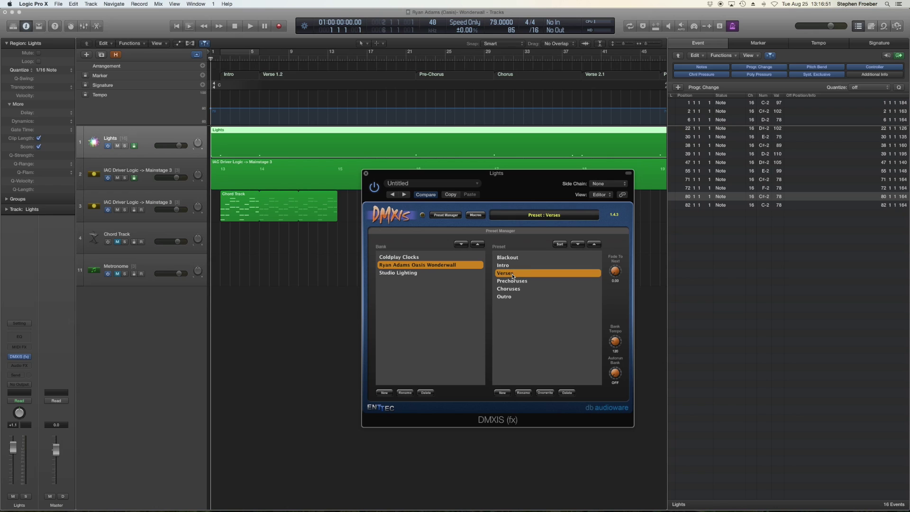
{"action": "left_click", "coordinate": [447, 216]}
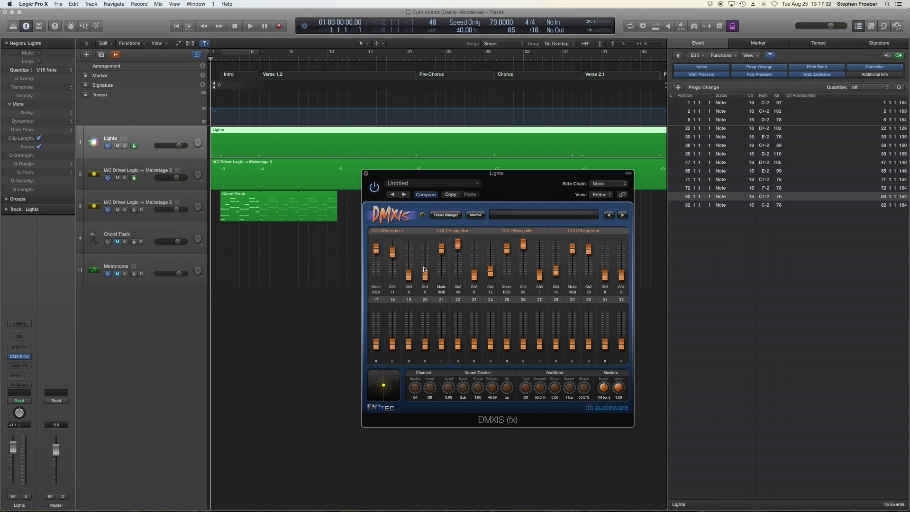
View the Prechoruses preset's channel fader levels, then load the Blackout preset and close the DMXIS window.
{"action": "left_click", "coordinate": [446, 215]}
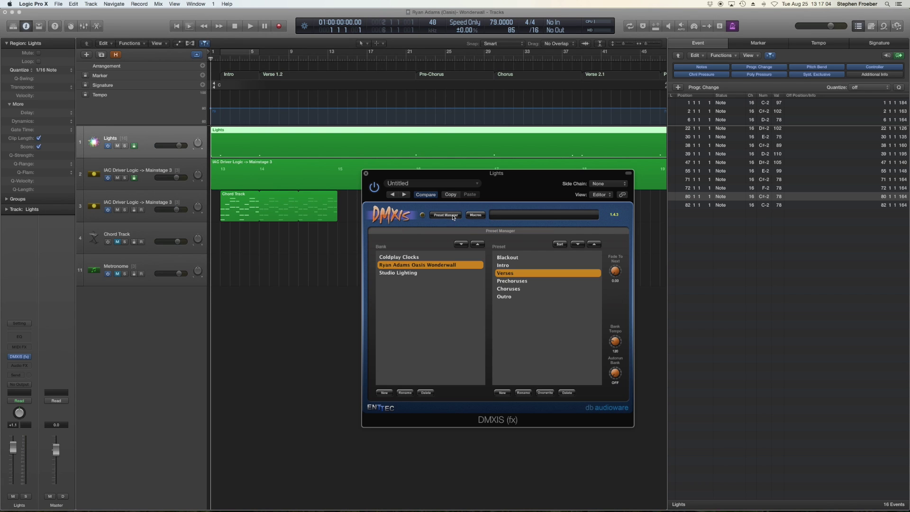
{"action": "left_click", "coordinate": [445, 216]}
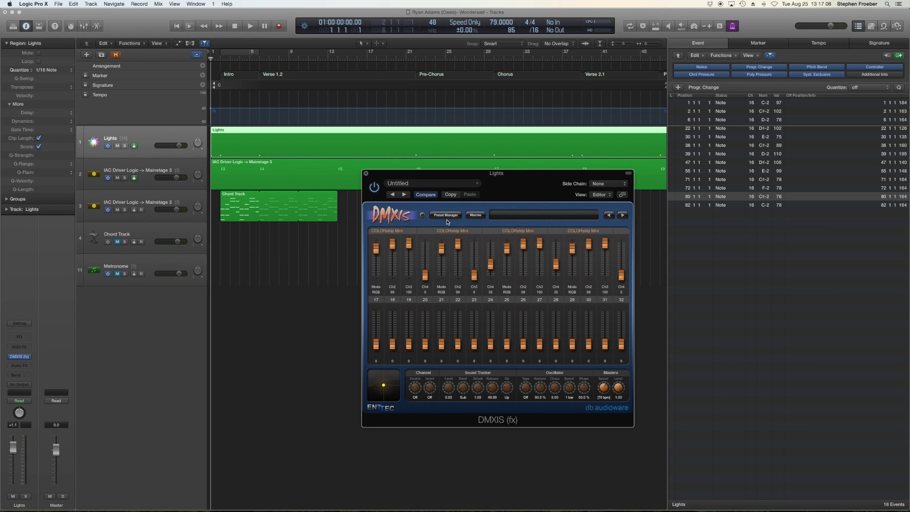
{"action": "left_click", "coordinate": [448, 216]}
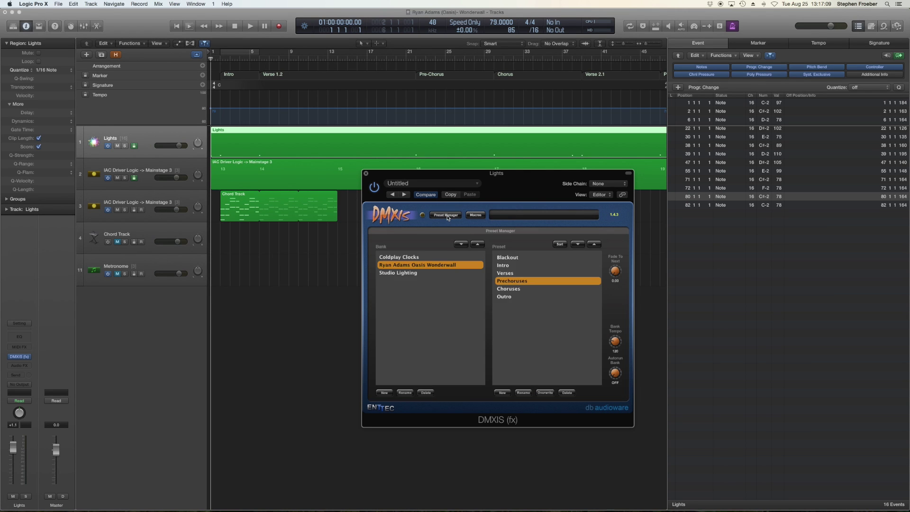
{"action": "left_click", "coordinate": [514, 257]}
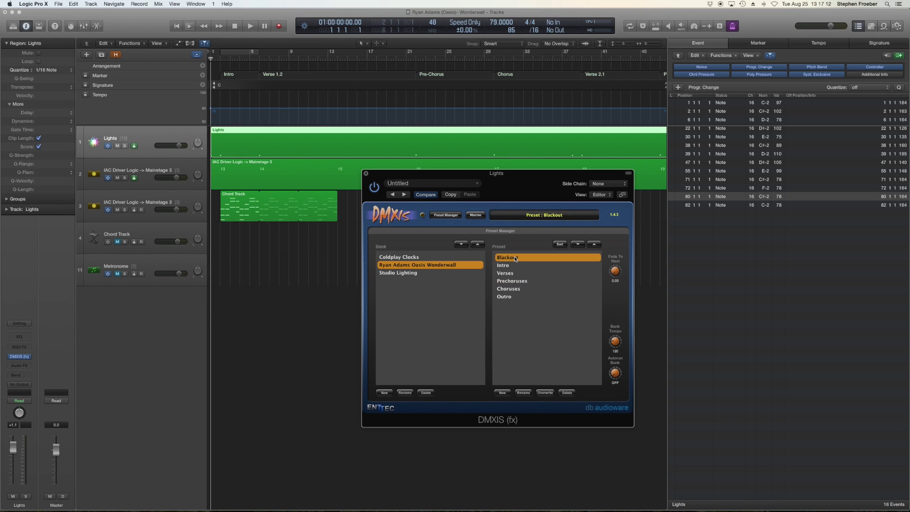
{"action": "left_click", "coordinate": [365, 174]}
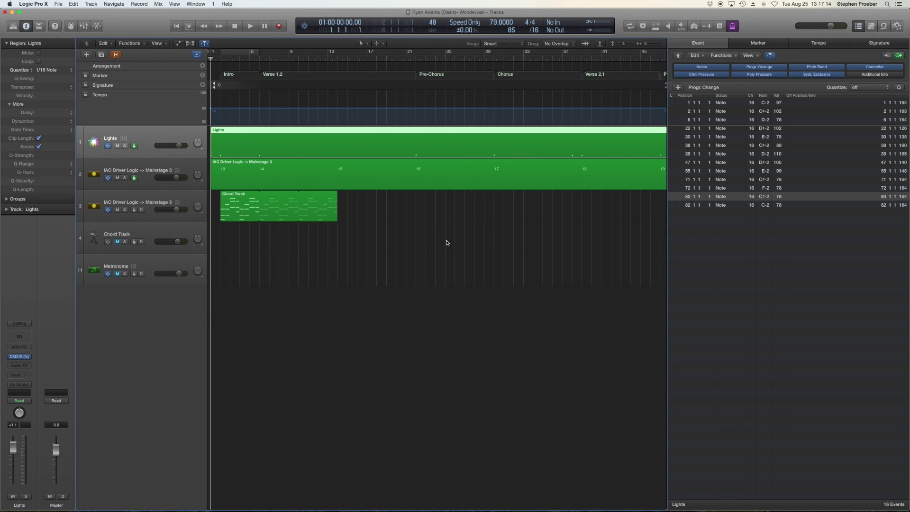
Examine the event lists of the IAC Driver Logic -> Mainstage 3 region, the Chord Track region and the Lights region.
{"action": "left_click", "coordinate": [237, 175]}
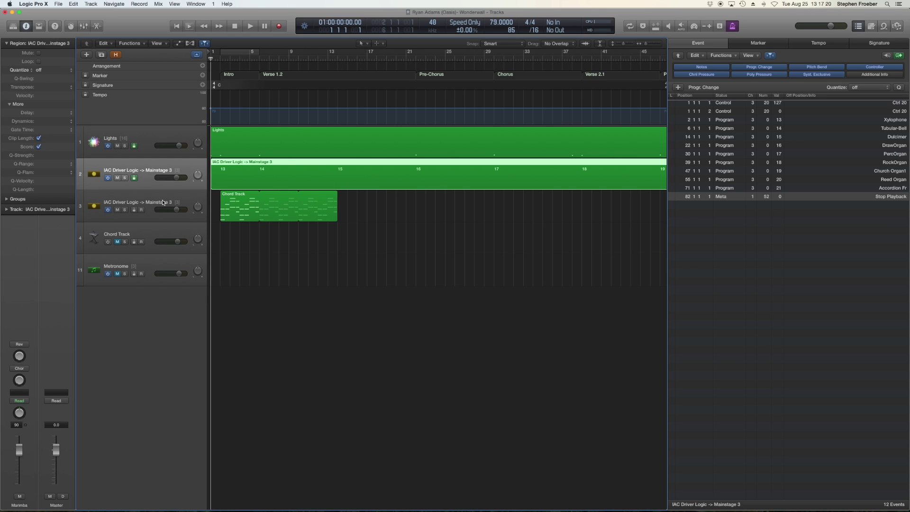
{"action": "left_click", "coordinate": [187, 203]}
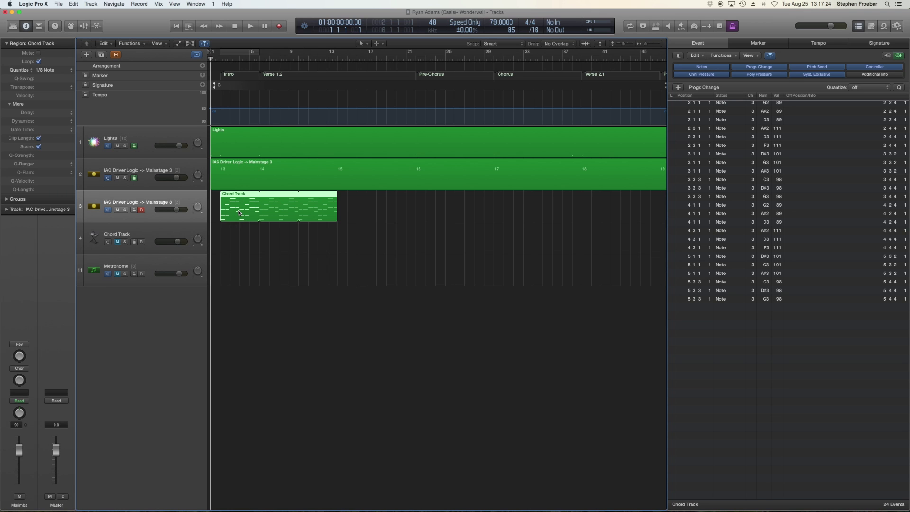
{"action": "left_click", "coordinate": [155, 137]}
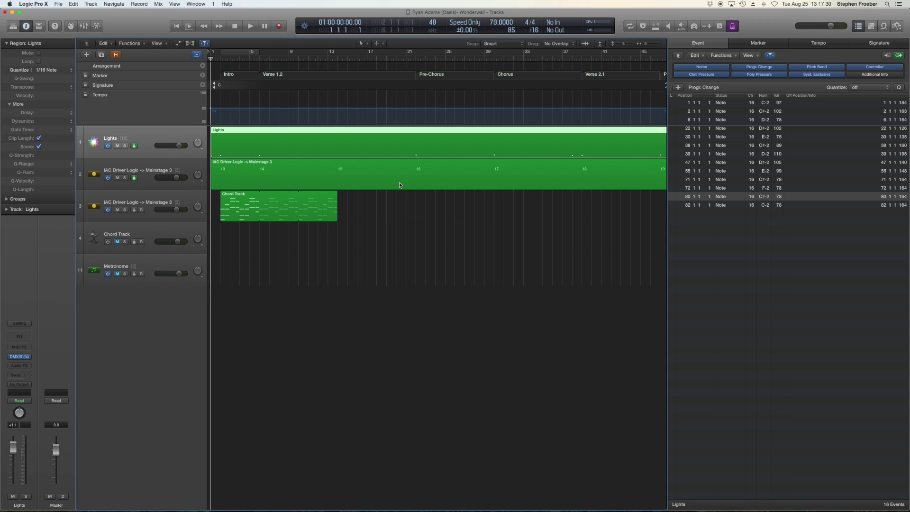
Switch to MainStage 3 to view the Intro patch of the Ryan Adams Wonderwall set.
{"action": "key", "text": "ctrl+Up"}
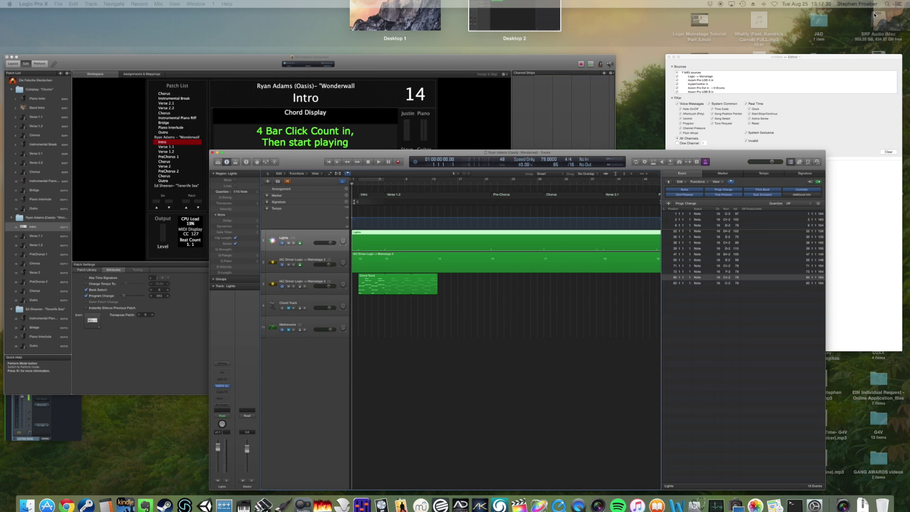
{"action": "left_click", "coordinate": [296, 197]}
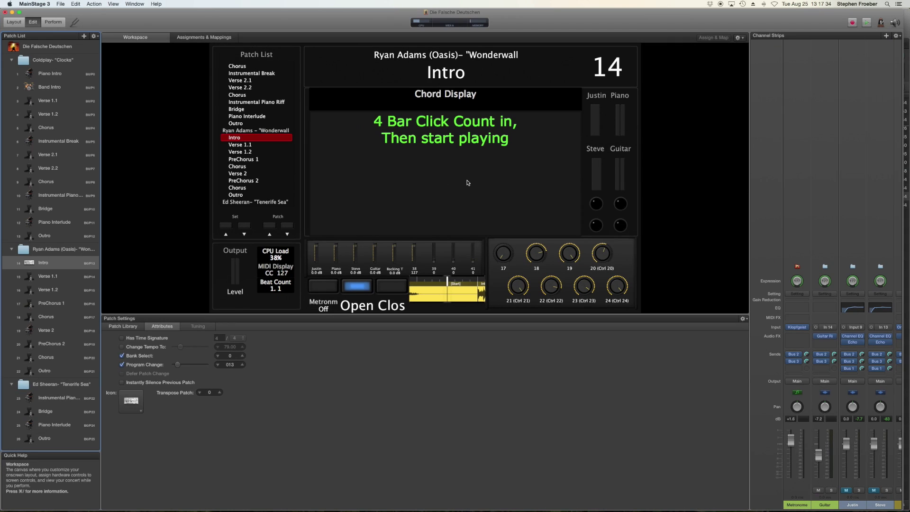